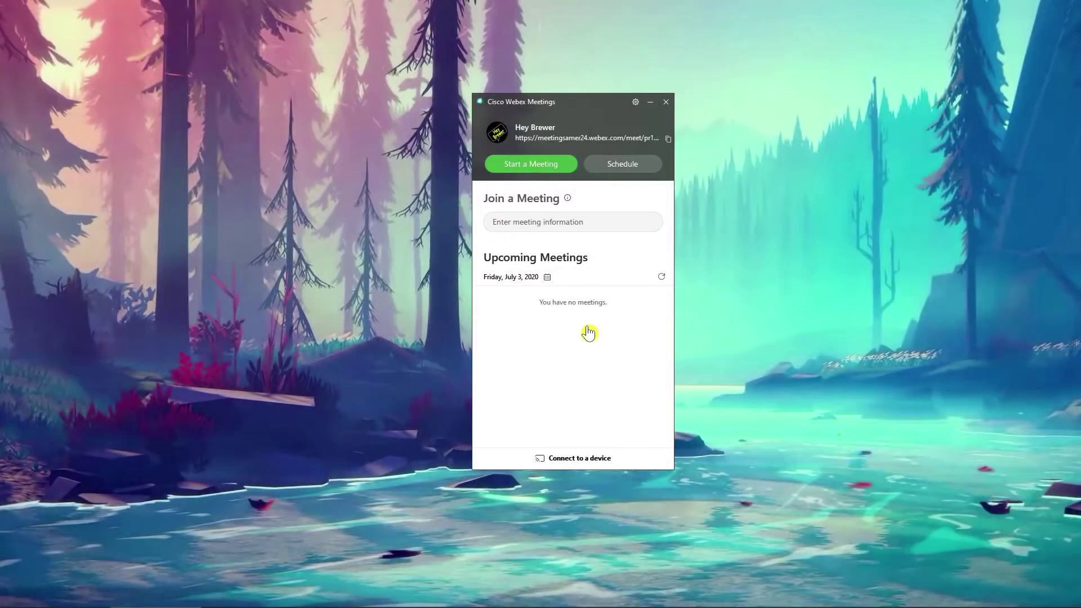
- Start a meeting in the personal room and look at its additional meeting options
click(524, 164)
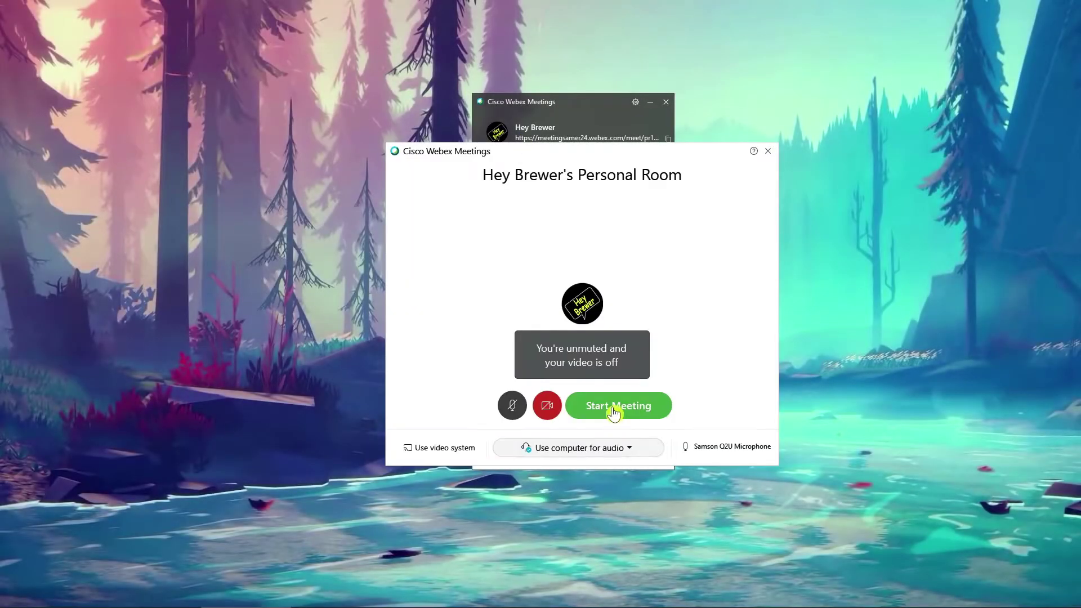
click(613, 411)
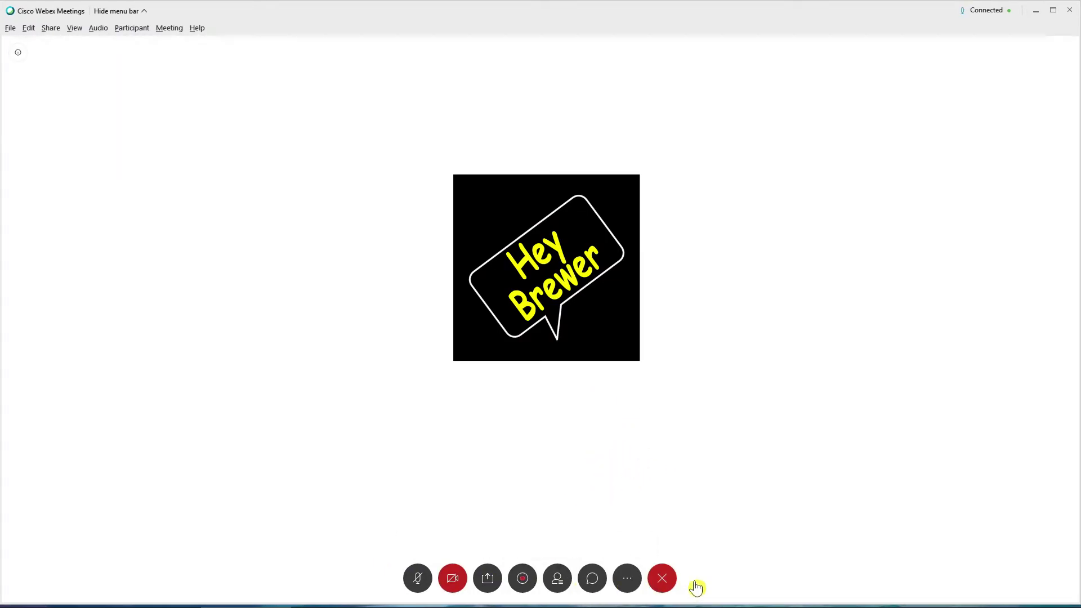
click(626, 587)
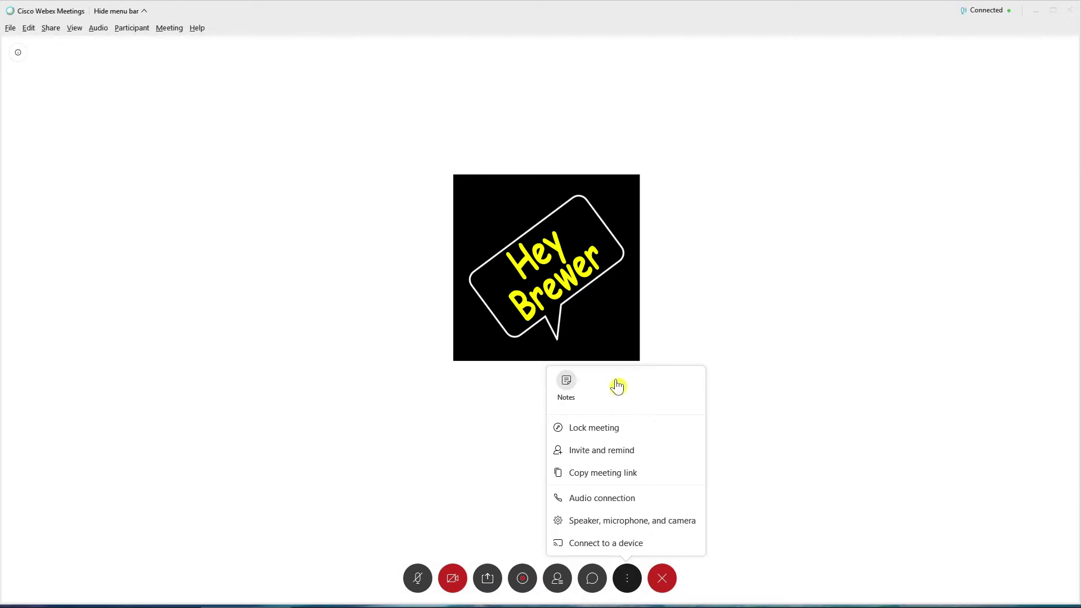
- Add the Polling panel to the meeting's current panels
click(75, 33)
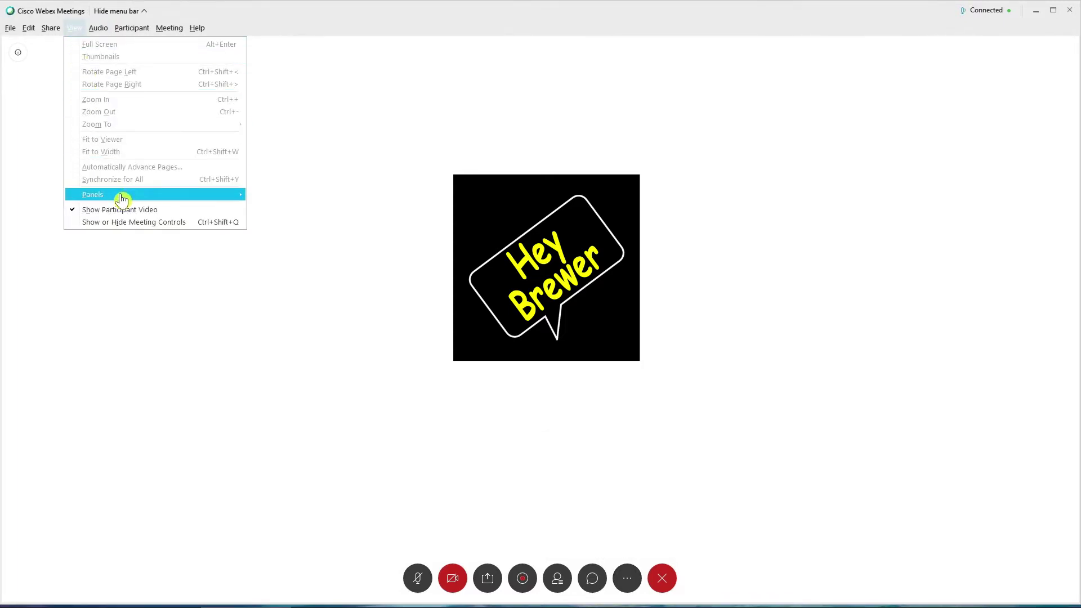
mouse_move(155, 197)
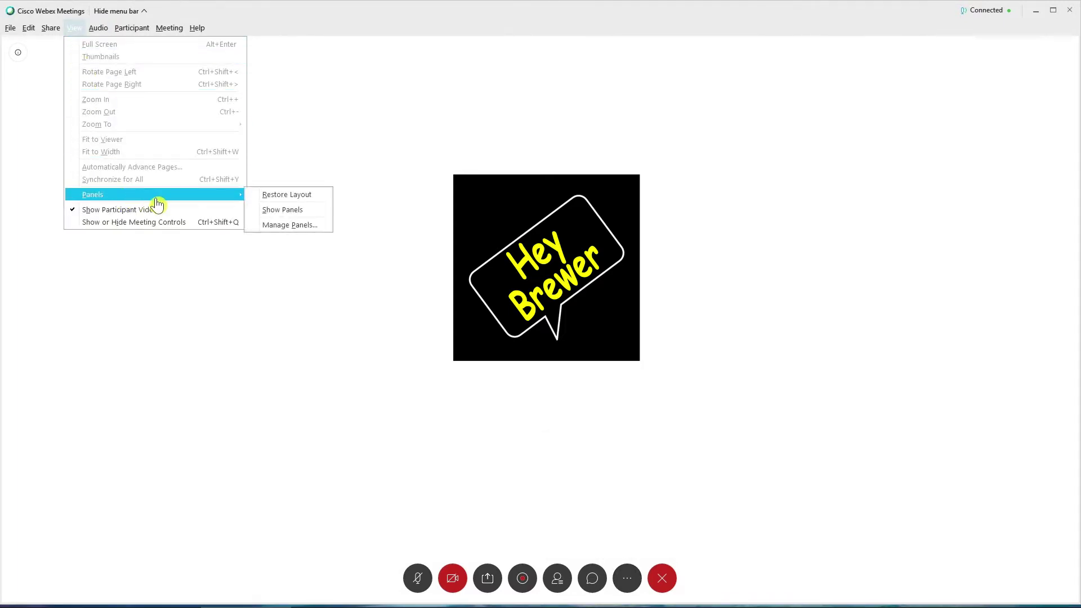
click(263, 228)
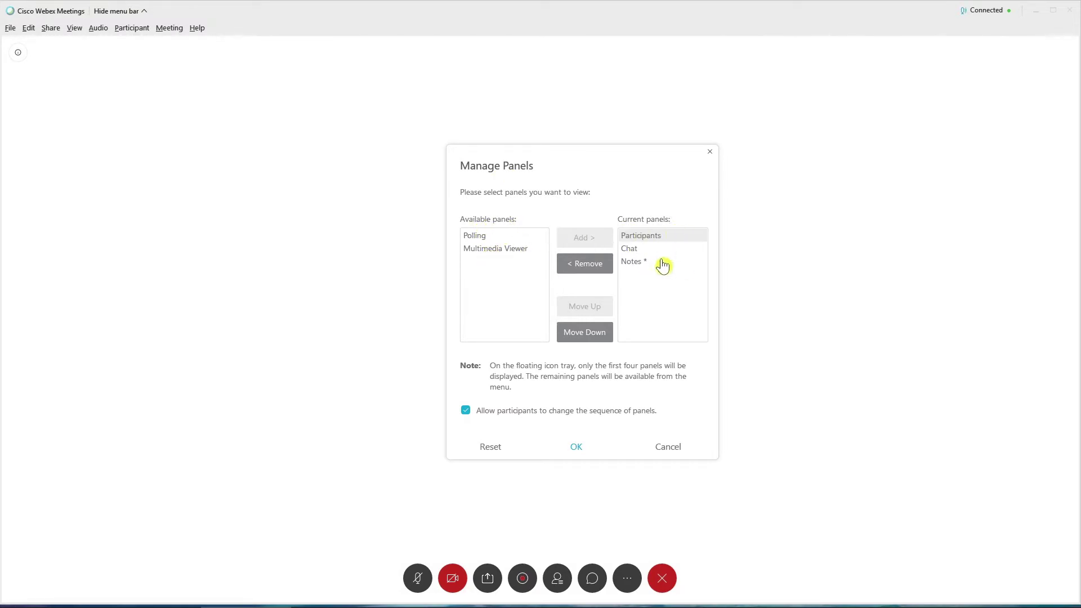
click(472, 236)
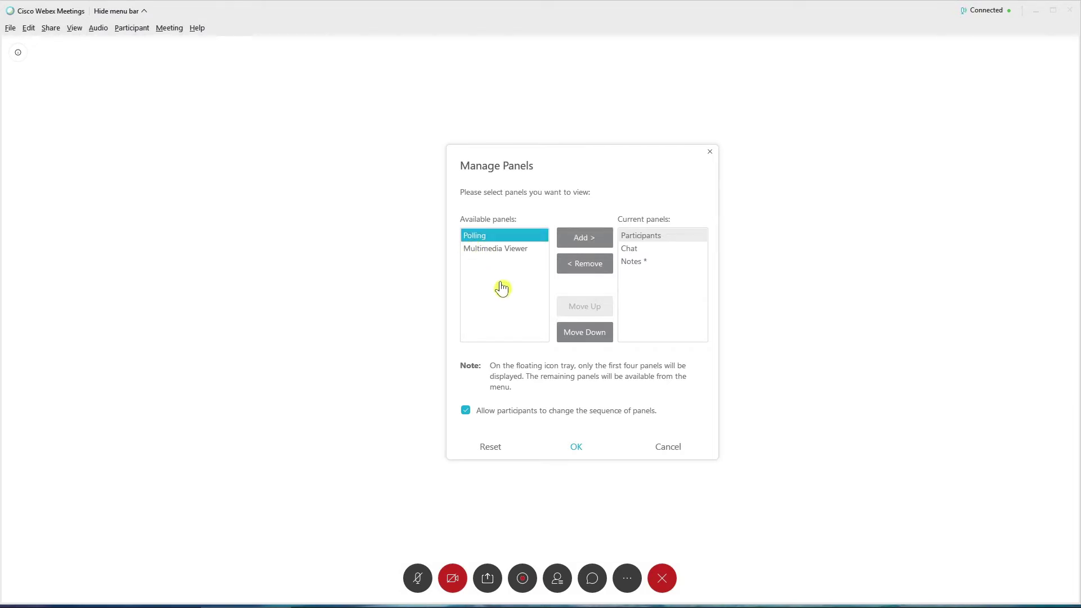
click(588, 242)
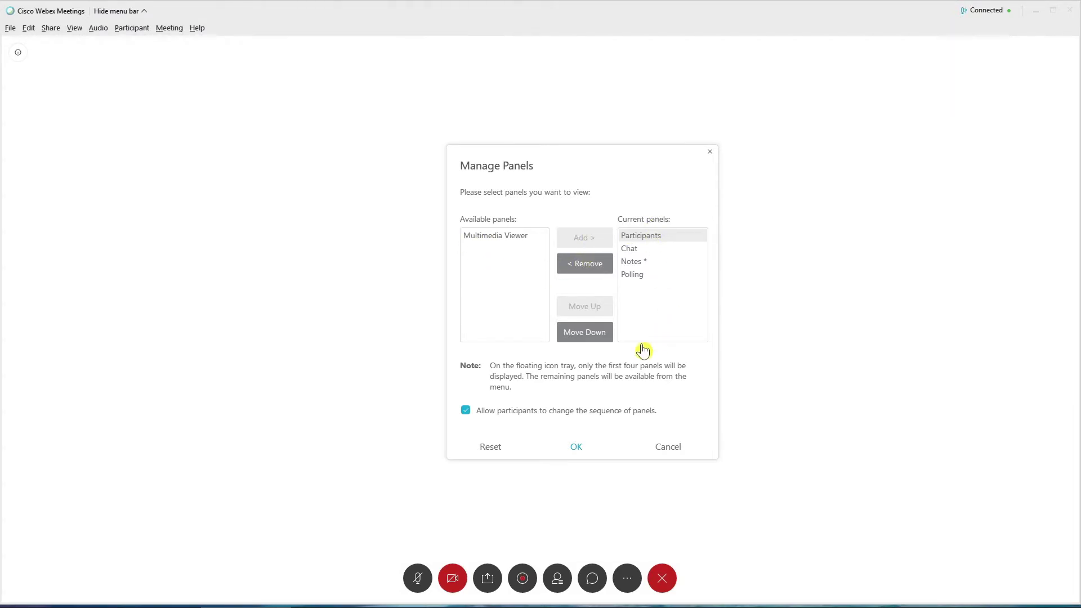
click(577, 455)
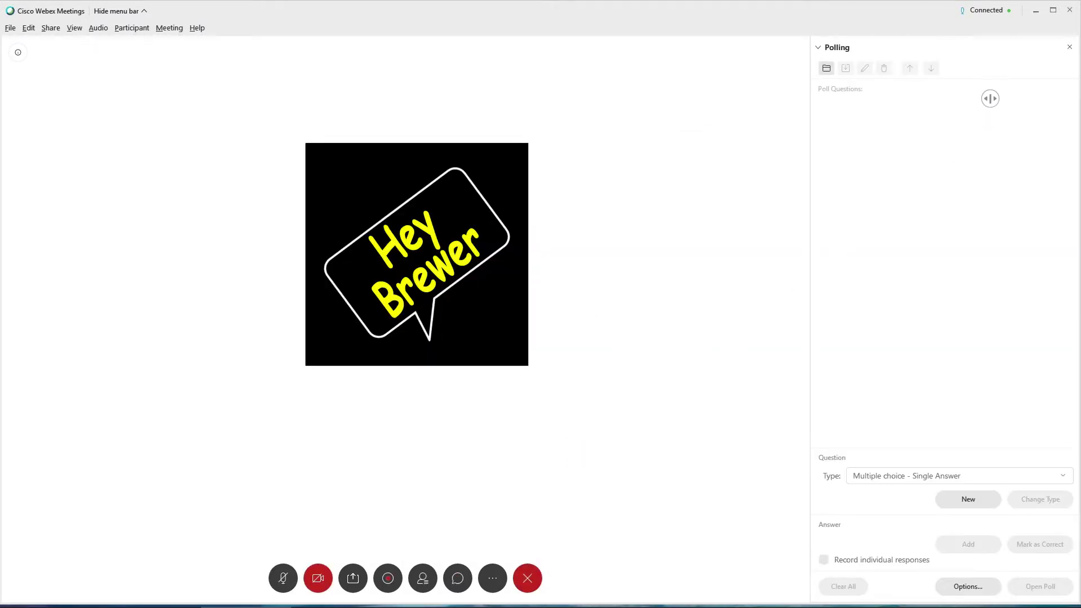
- Close the Polling panel and reopen it from the additional meeting options
click(1069, 48)
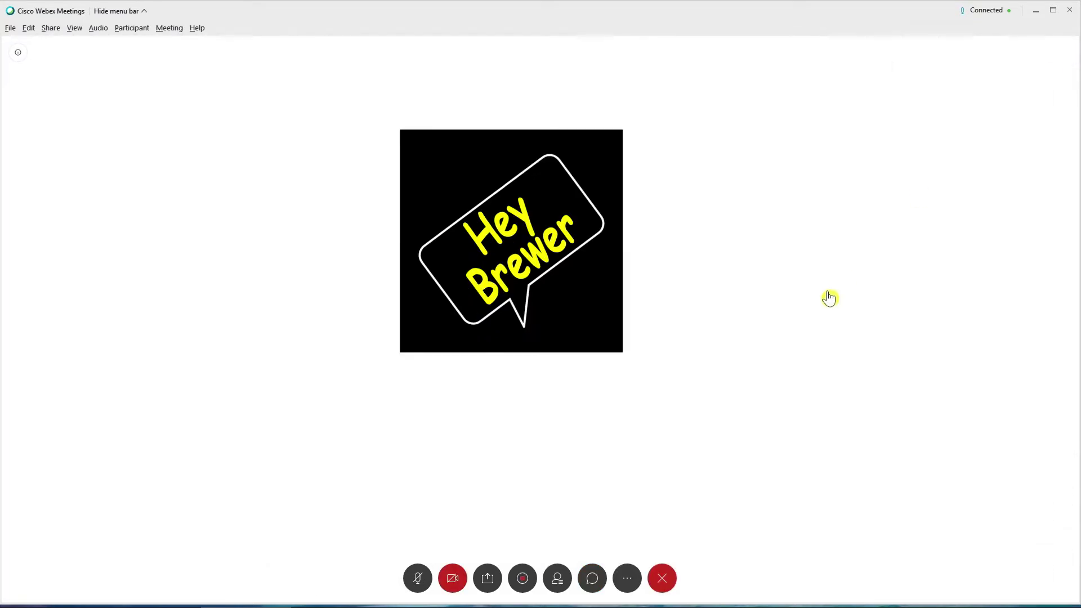
click(629, 580)
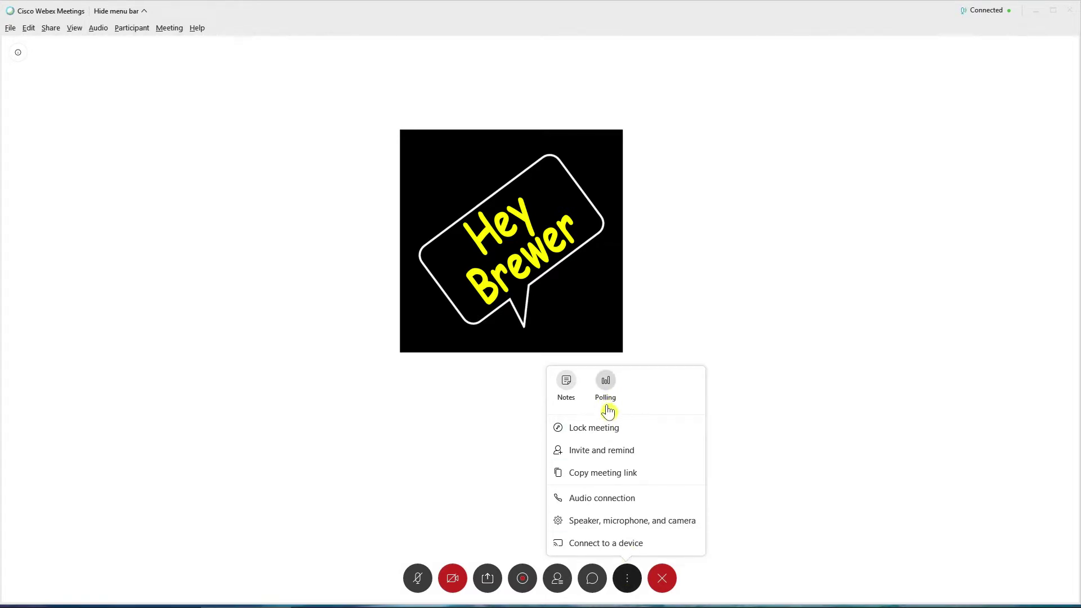
click(608, 389)
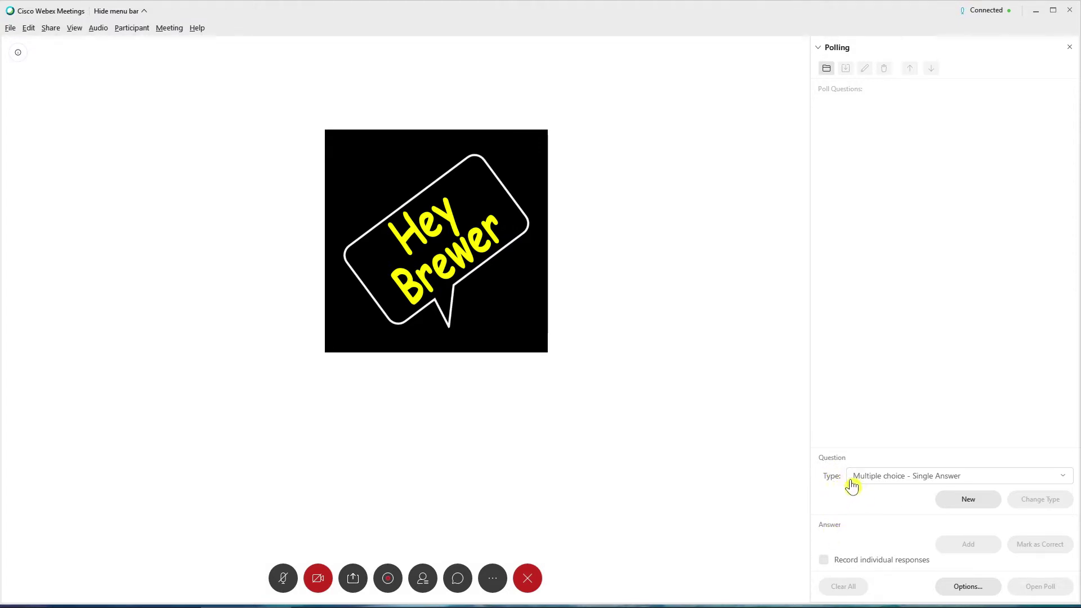
- Create a single-answer multiple choice poll question reading "How do you like Webex Meetings?"
click(872, 478)
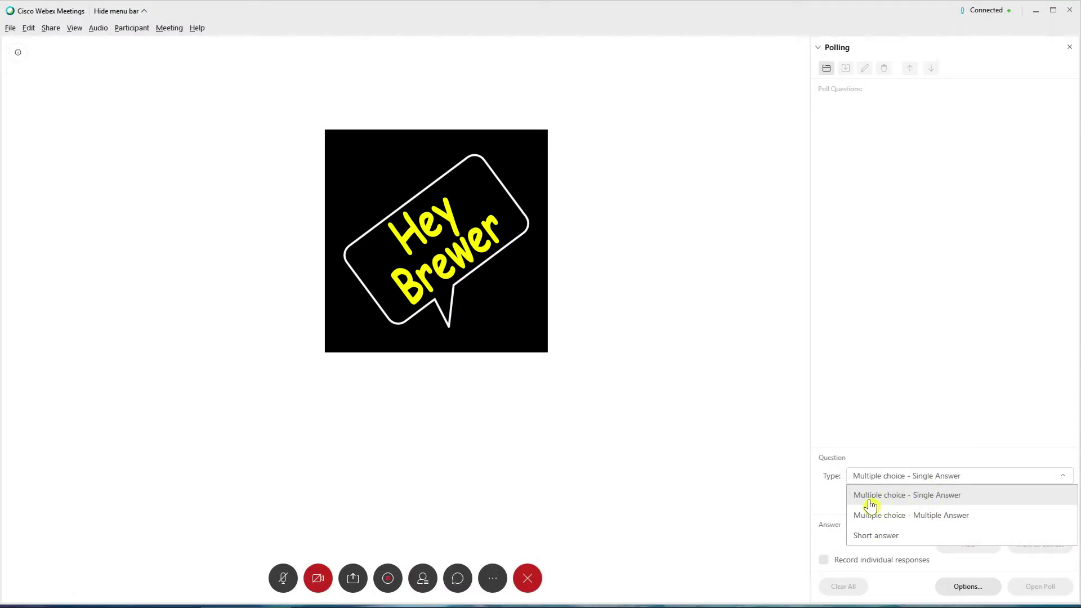
click(957, 501)
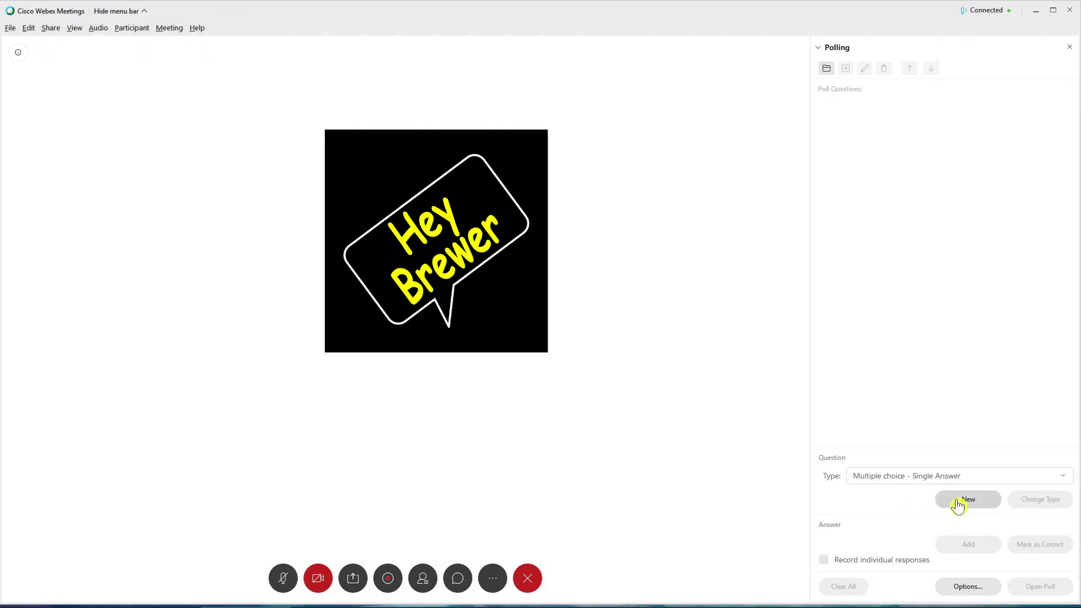
click(963, 506)
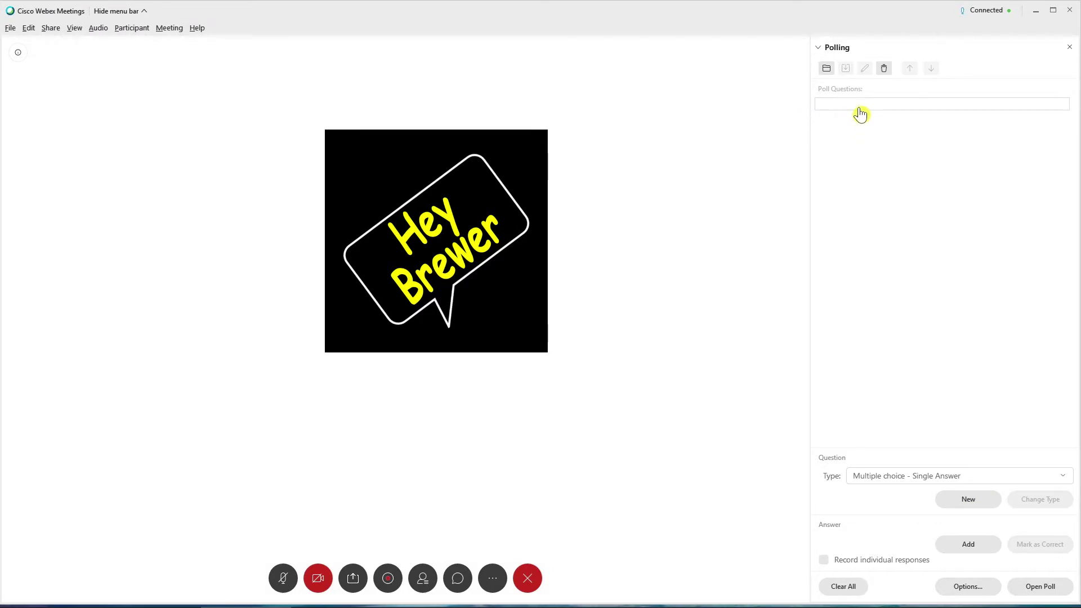
text(How do you like Webex Meetings?)
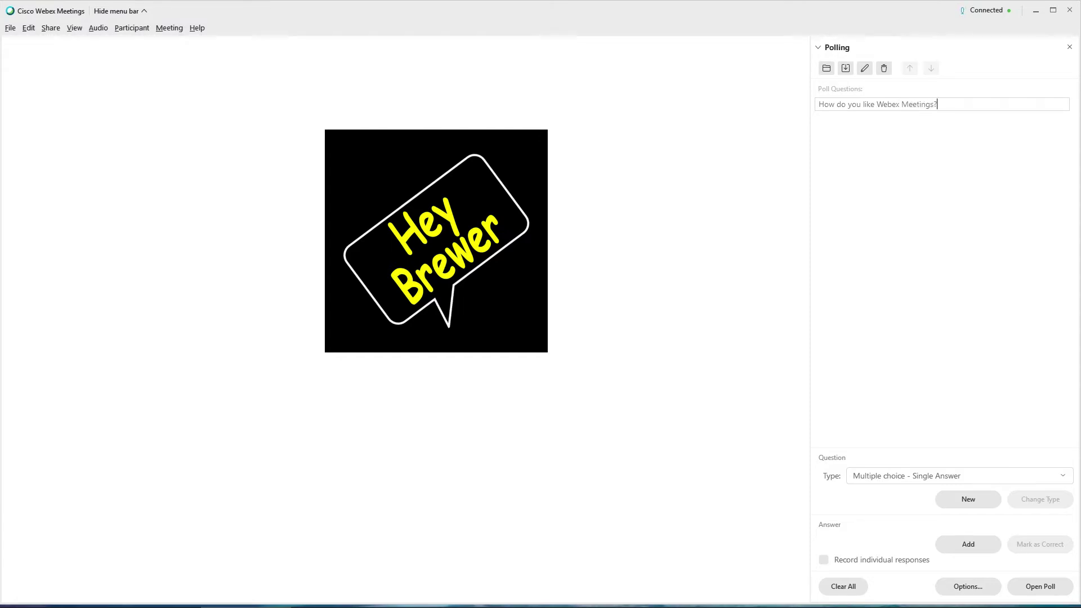
key(Return)
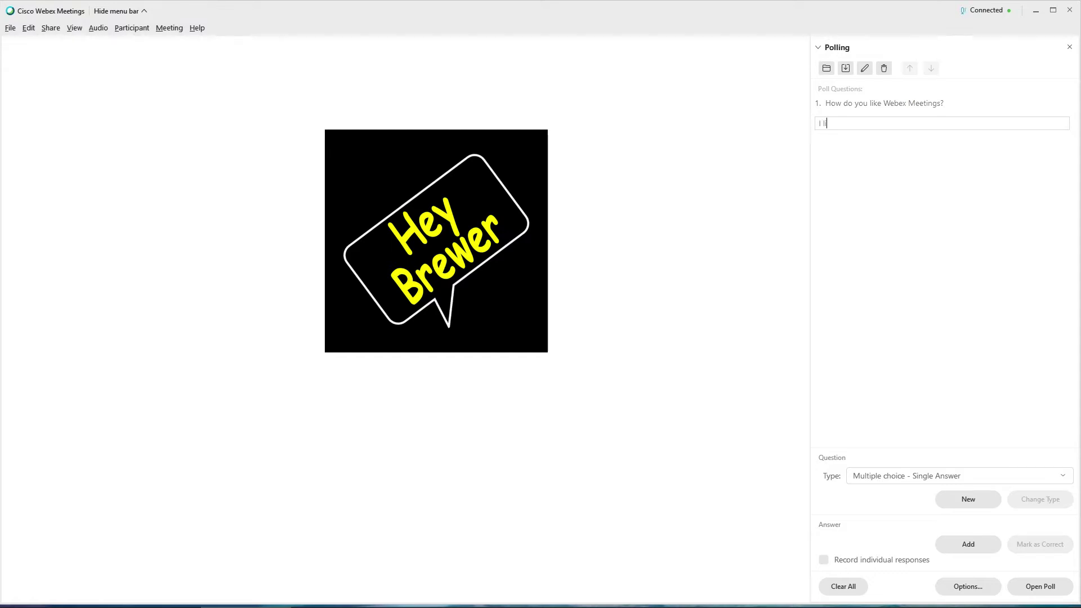
- Give the first question the answers "I like it", "I do not like it" and "I do not know what I think"
key(Return)
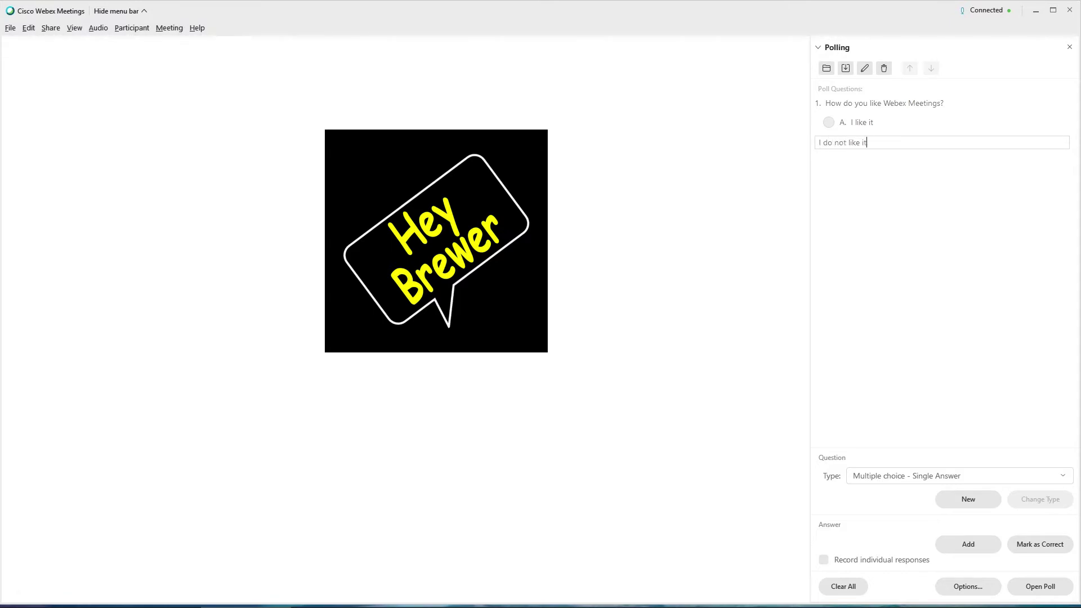
text(I do not like it)
key(Return)
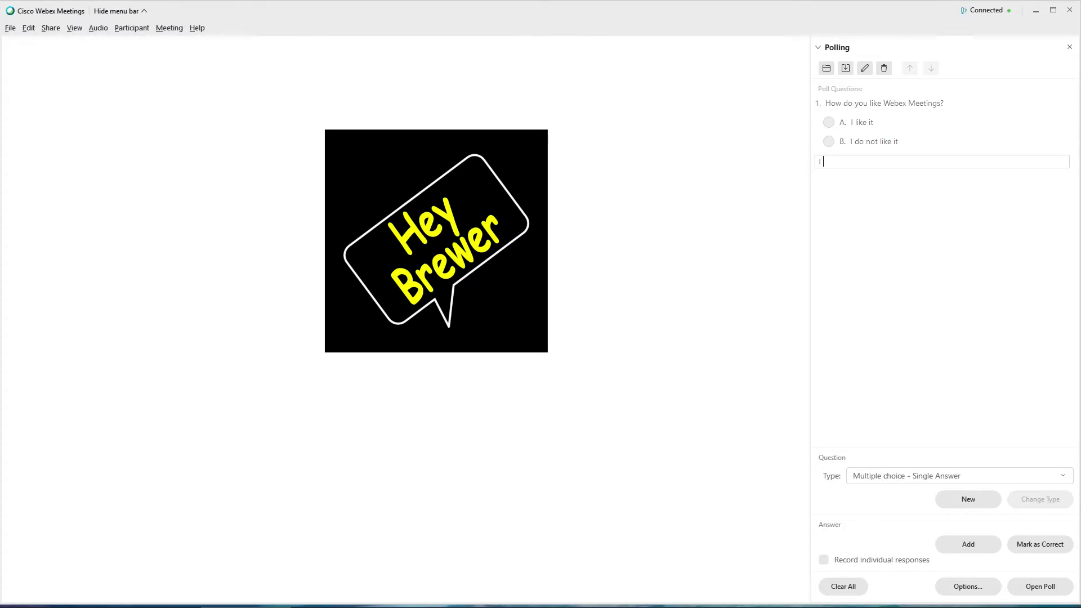
text(I do not know what I think)
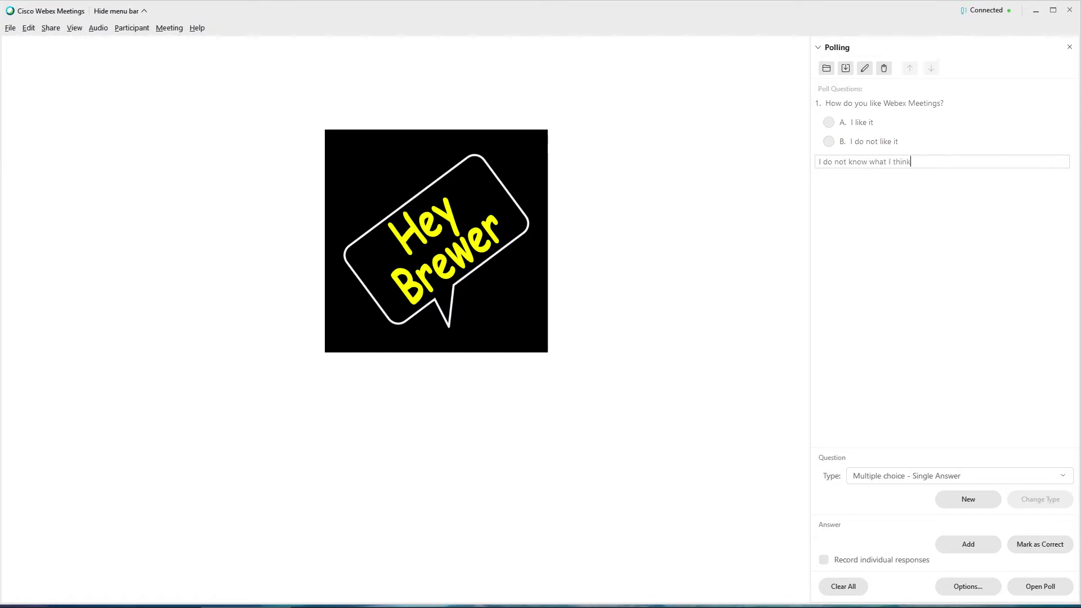
key(Return)
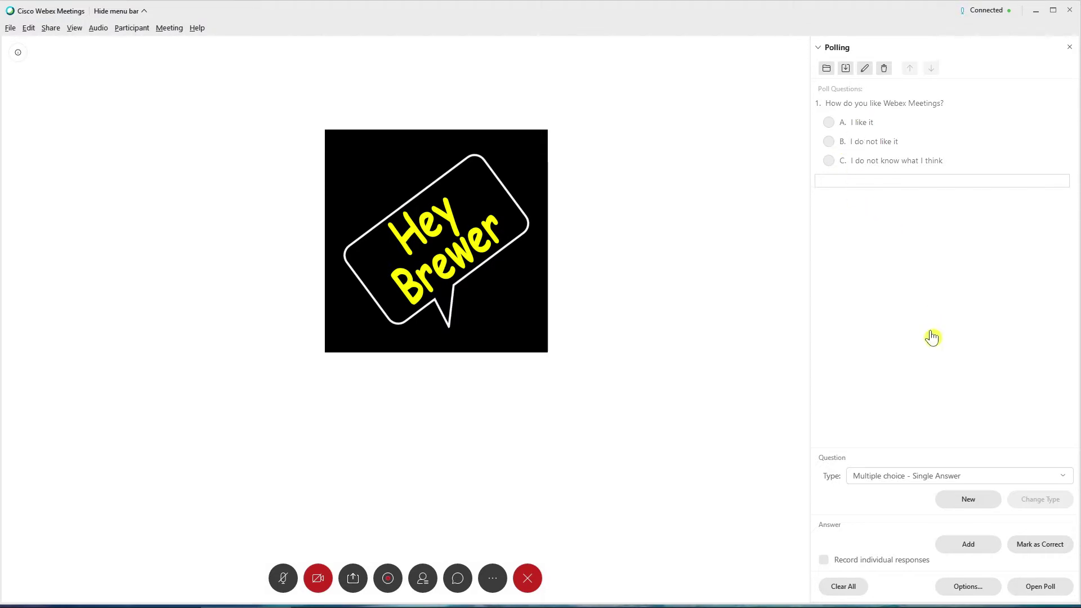
- Add a multiple-answer multiple choice question reading "What do you like for lunch?"
click(876, 480)
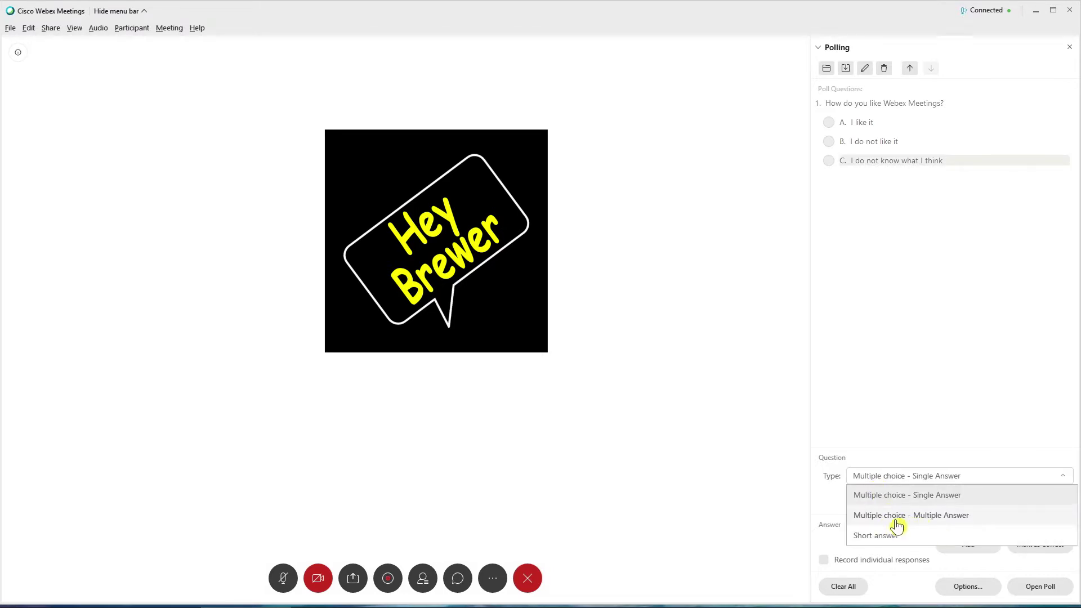
click(903, 524)
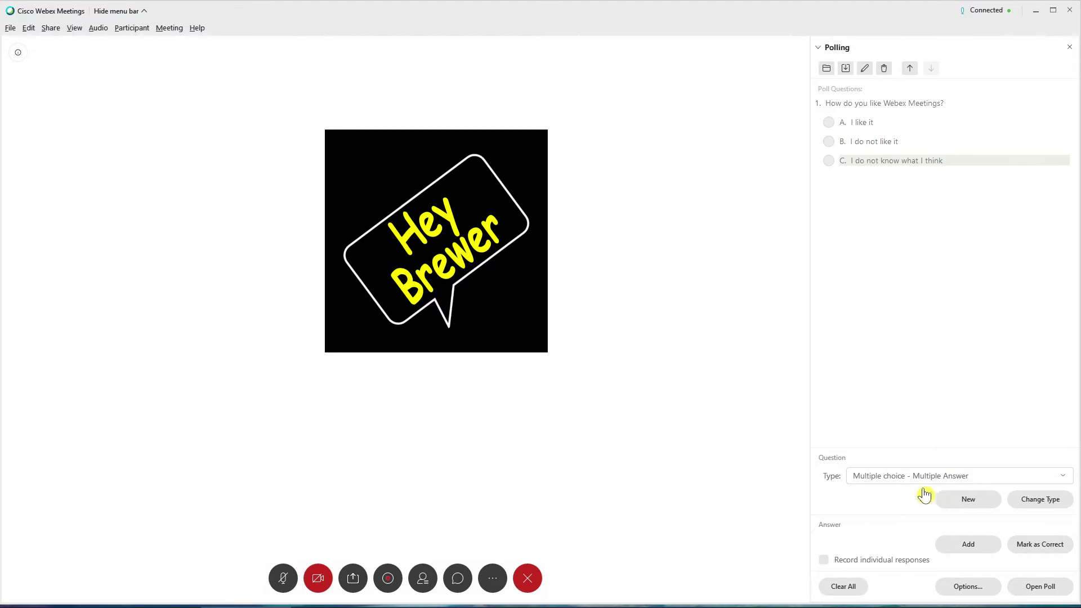
click(960, 506)
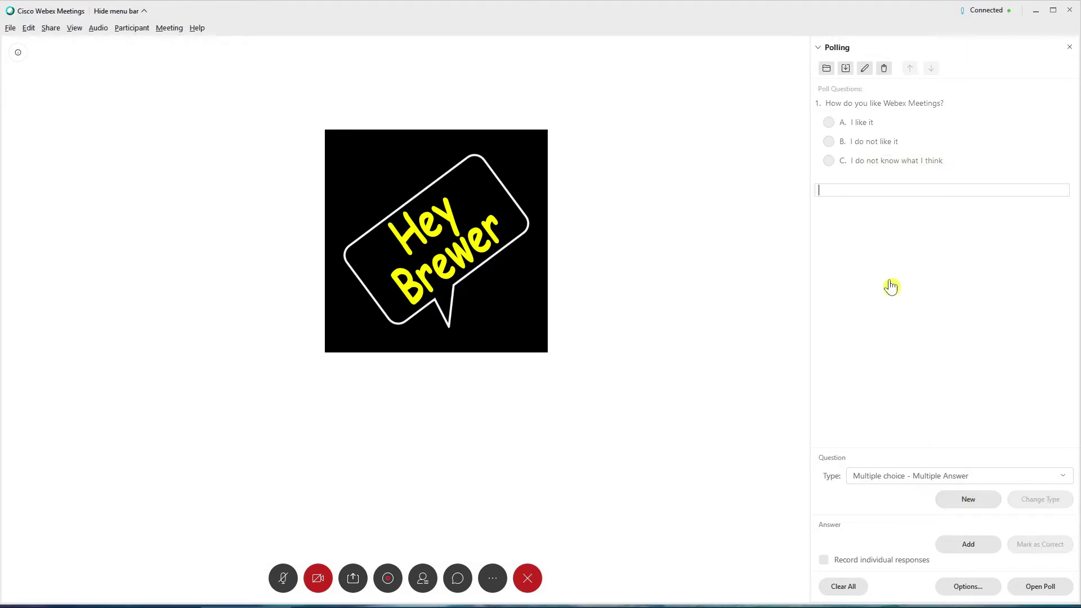
text(What do you like for lunch?)
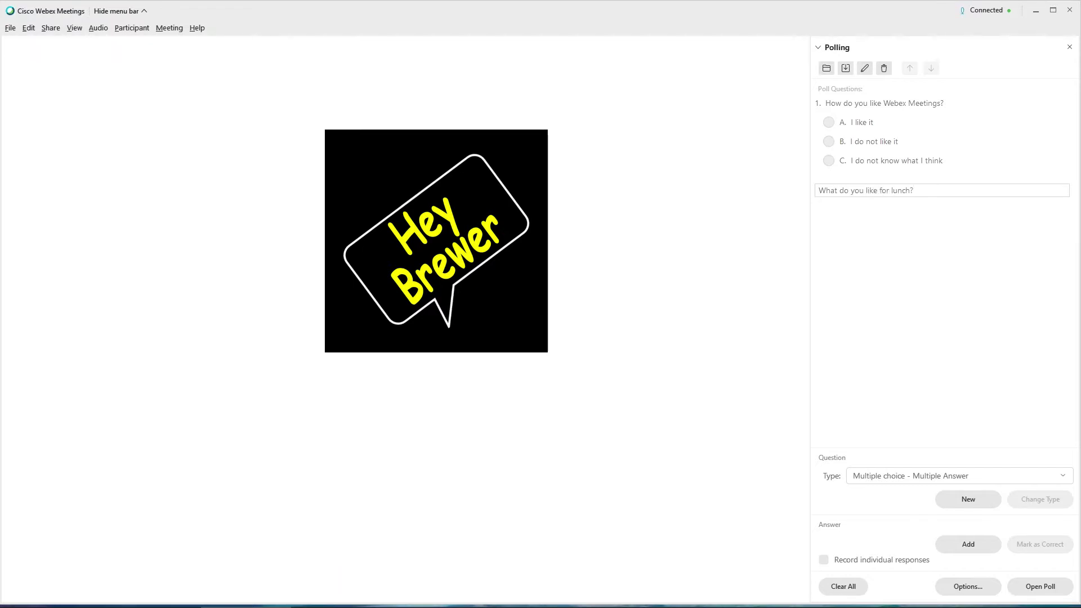
key(Return)
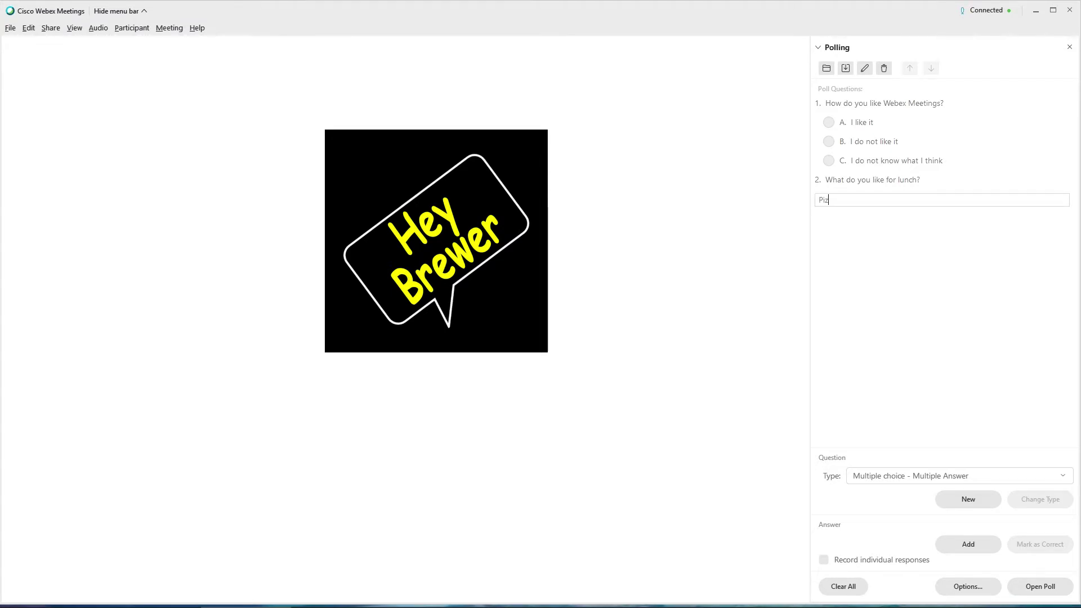
- Give the lunch question the answers "Pizza", "steak" and "salad"
key(Return)
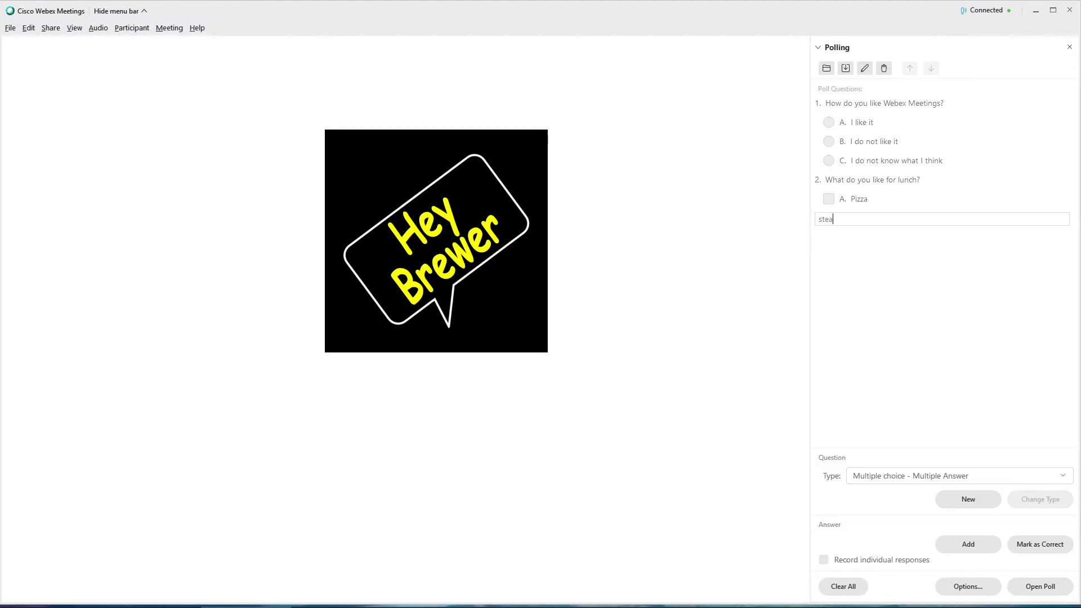
key(Return)
text(salad)
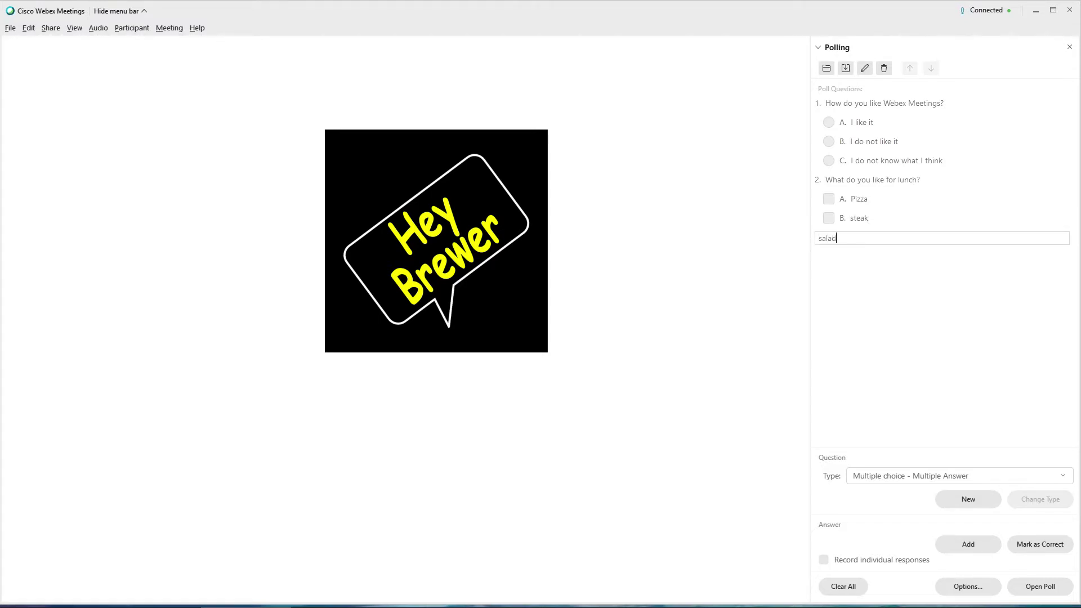
key(Return)
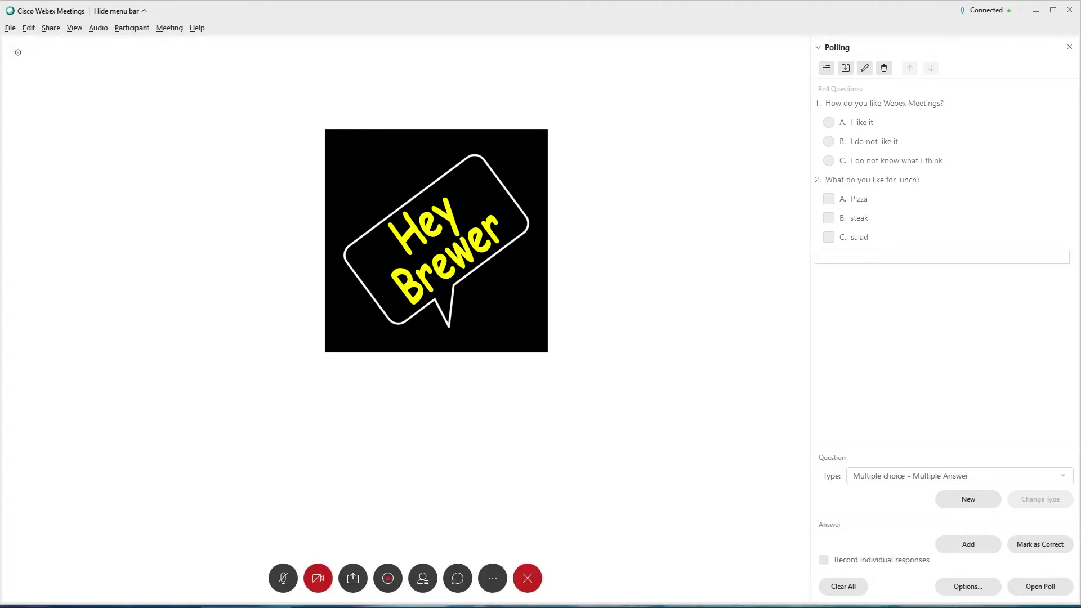
- Add a short answer question reading "What did you like about this training?"
click(863, 476)
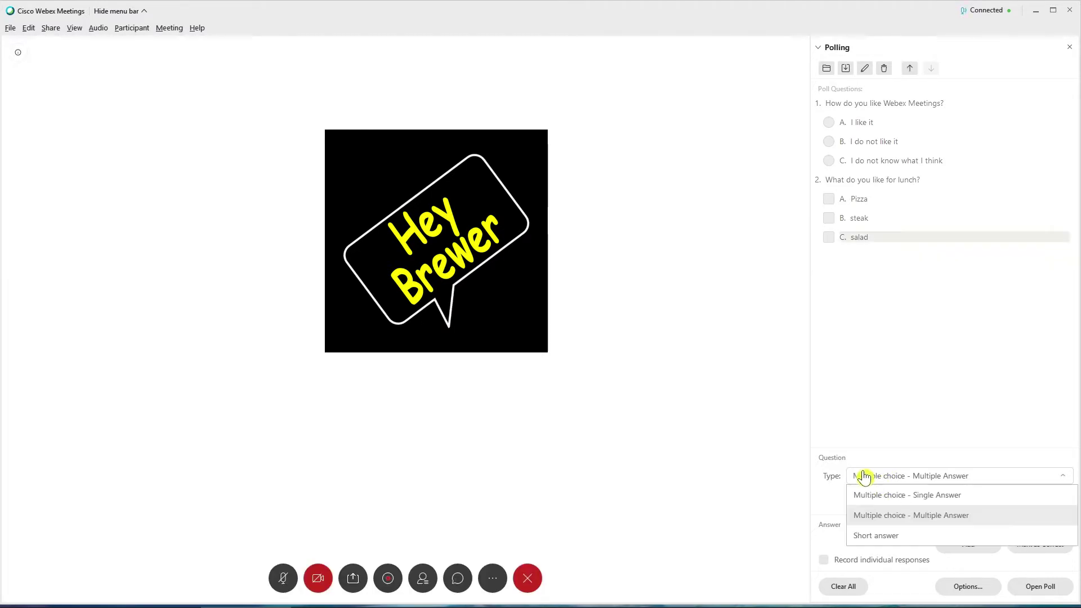
click(884, 538)
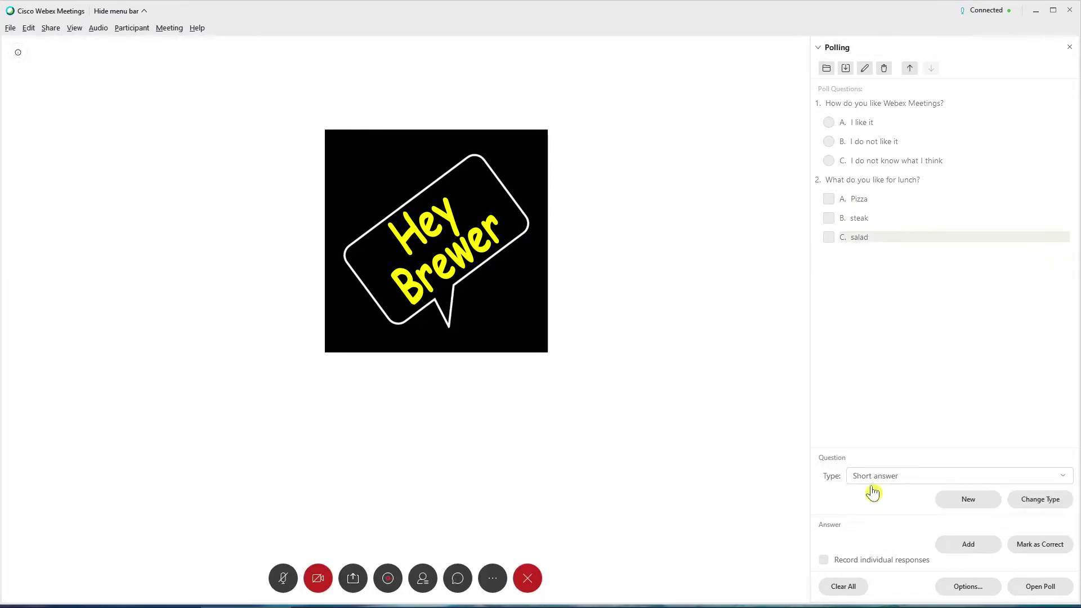
click(957, 504)
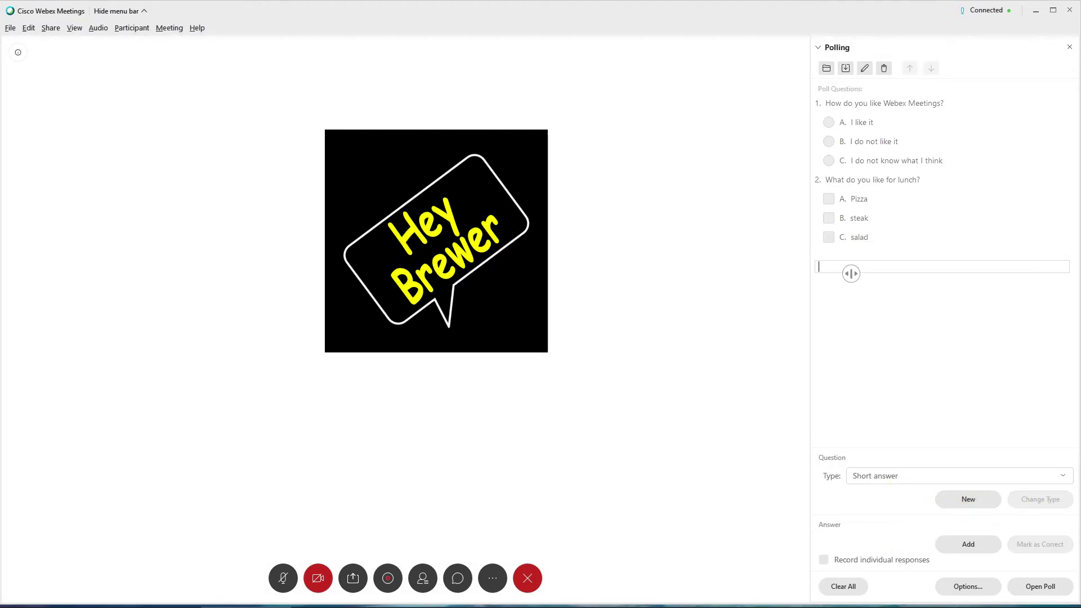
text(What did yo)
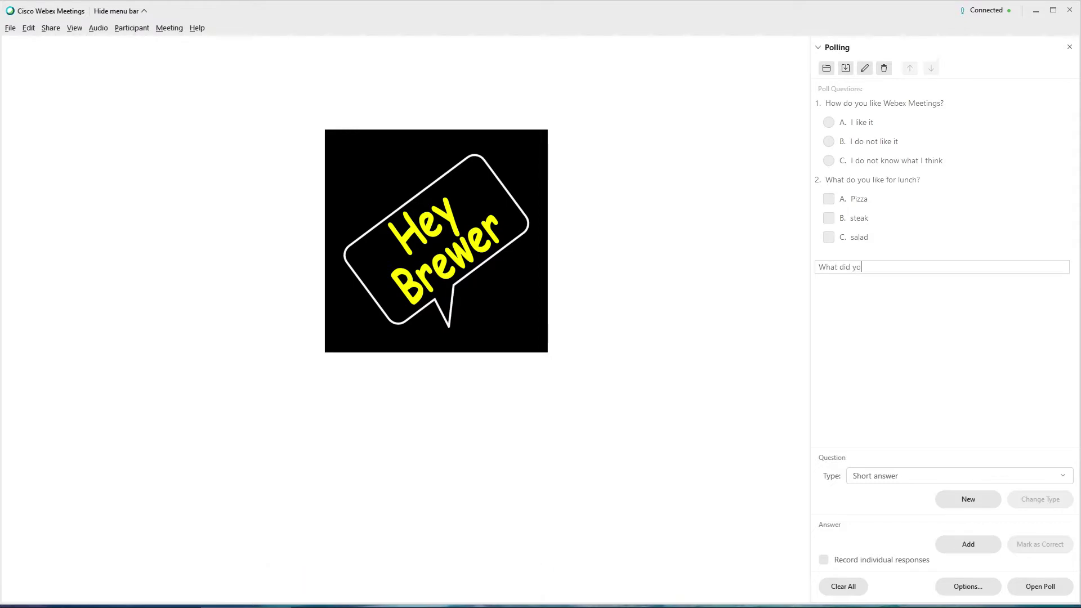
text(u like about this training?)
key(Return)
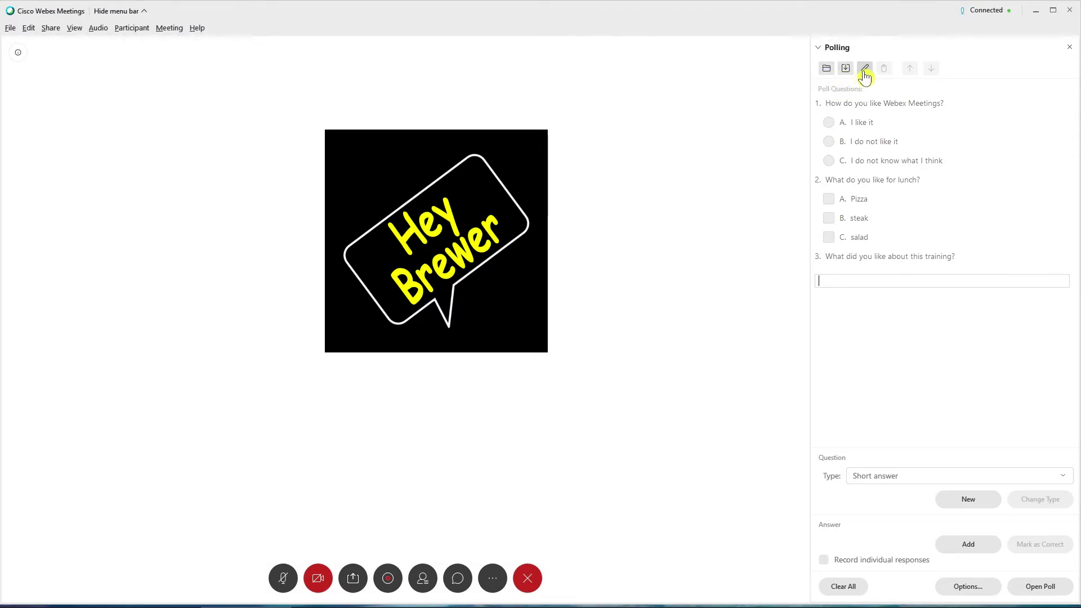
- Save the poll questions to the Desktop as Poll.atp
click(847, 69)
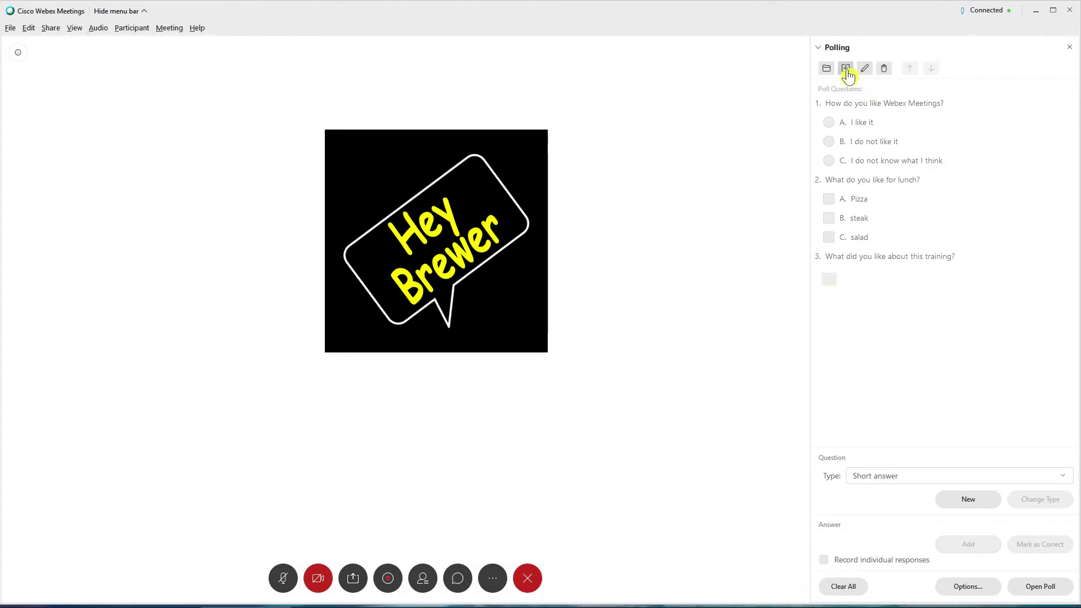
click(39, 87)
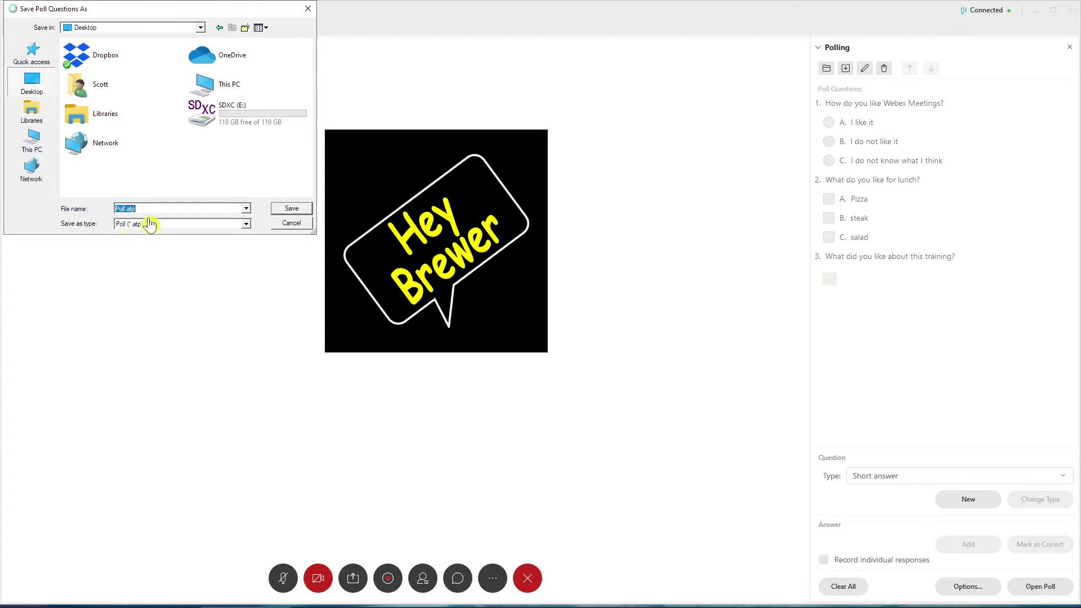
click(291, 208)
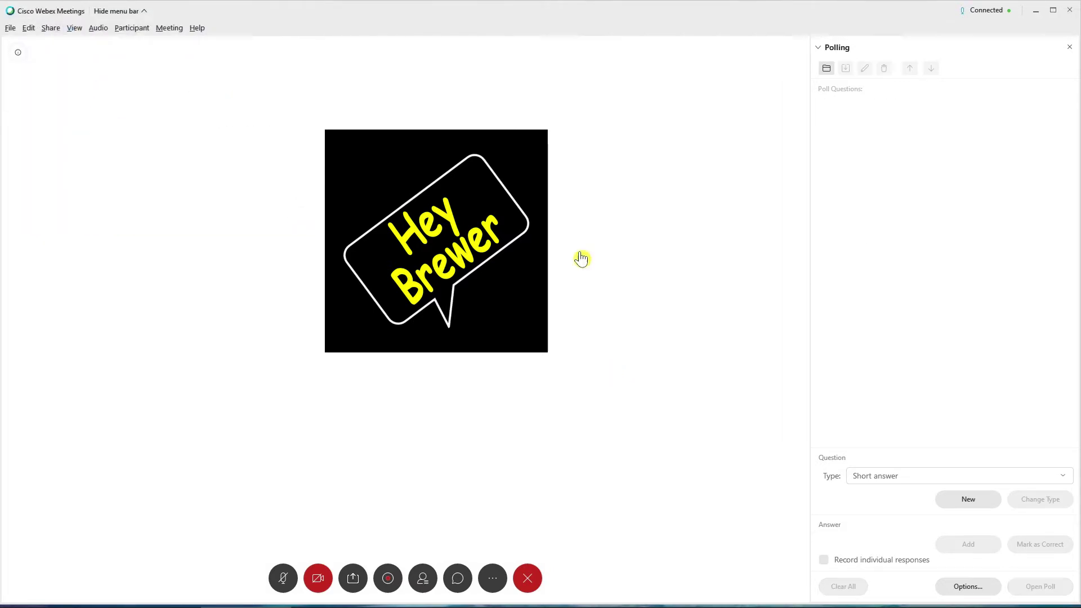
- Close the Polling panel and bring it back from the meeting's additional options
click(1069, 46)
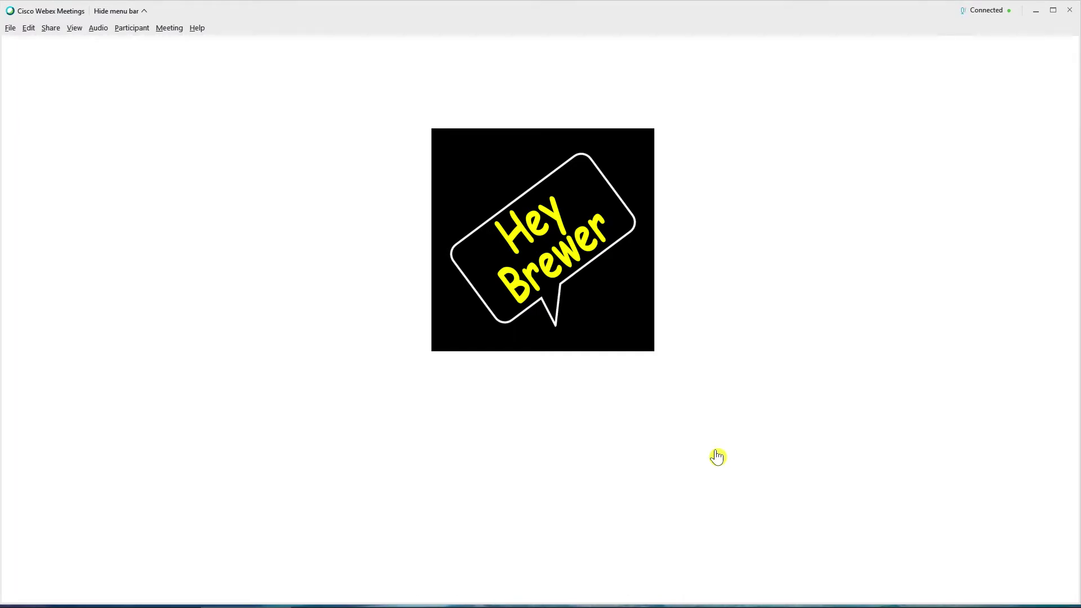
mouse_move(721, 441)
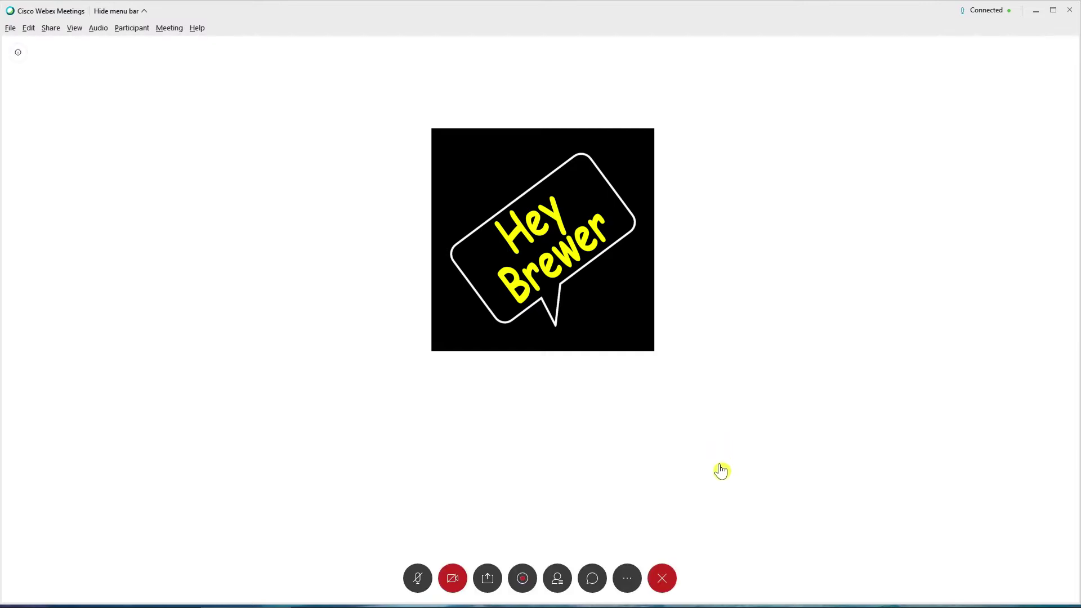
click(627, 578)
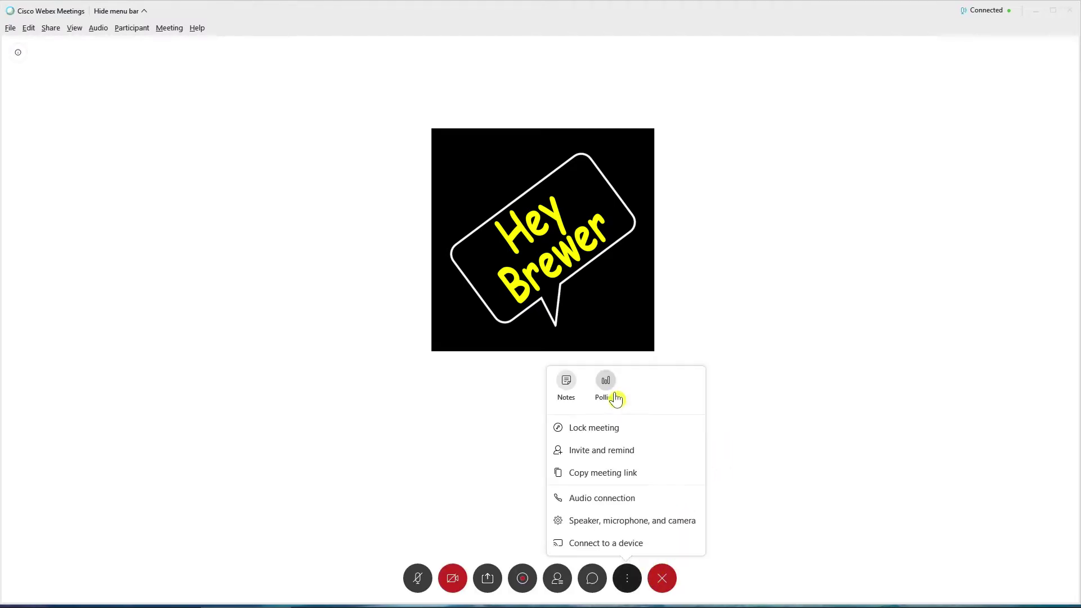
click(607, 389)
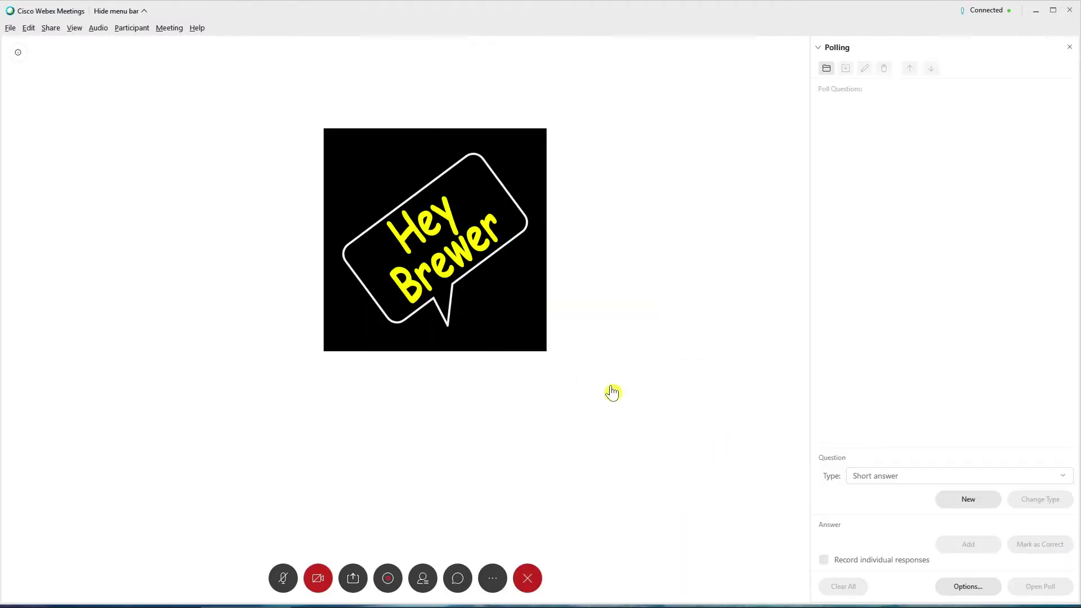
- Load the saved poll questions from Poll.atp on the Desktop
click(826, 69)
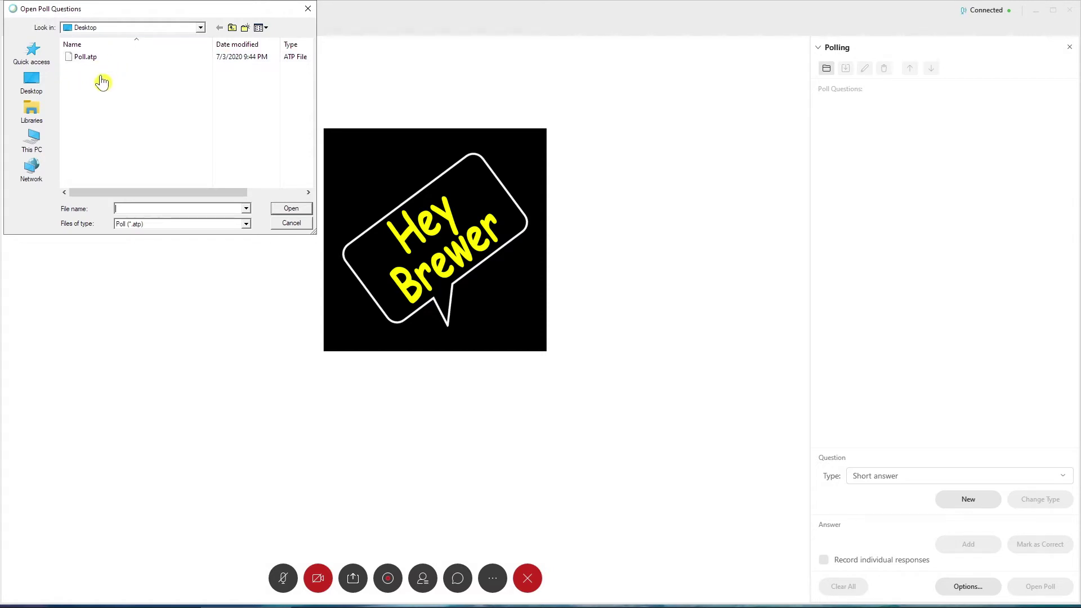
click(98, 59)
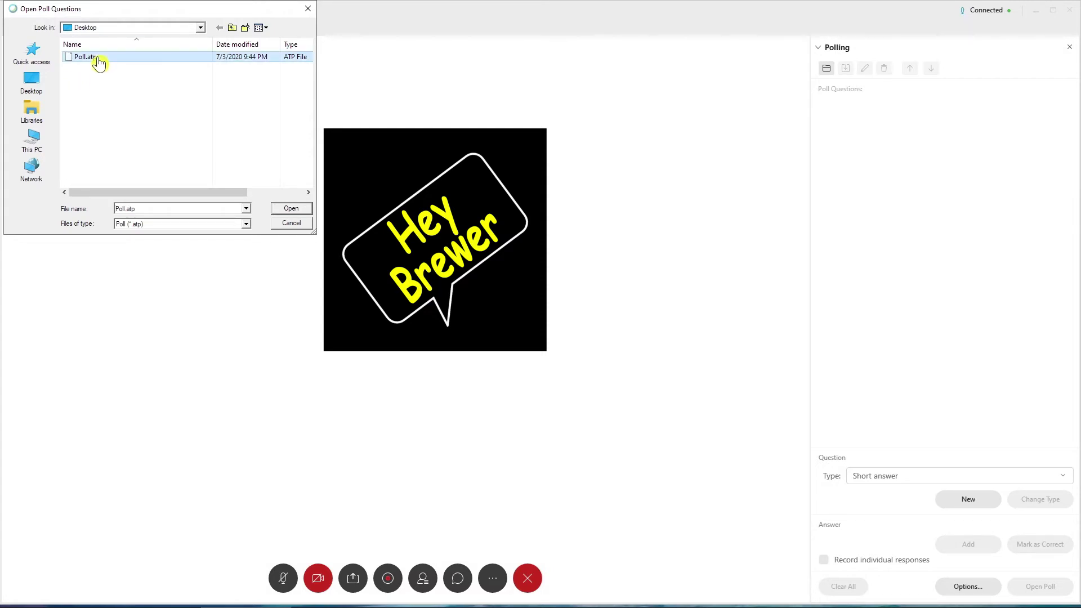
click(294, 218)
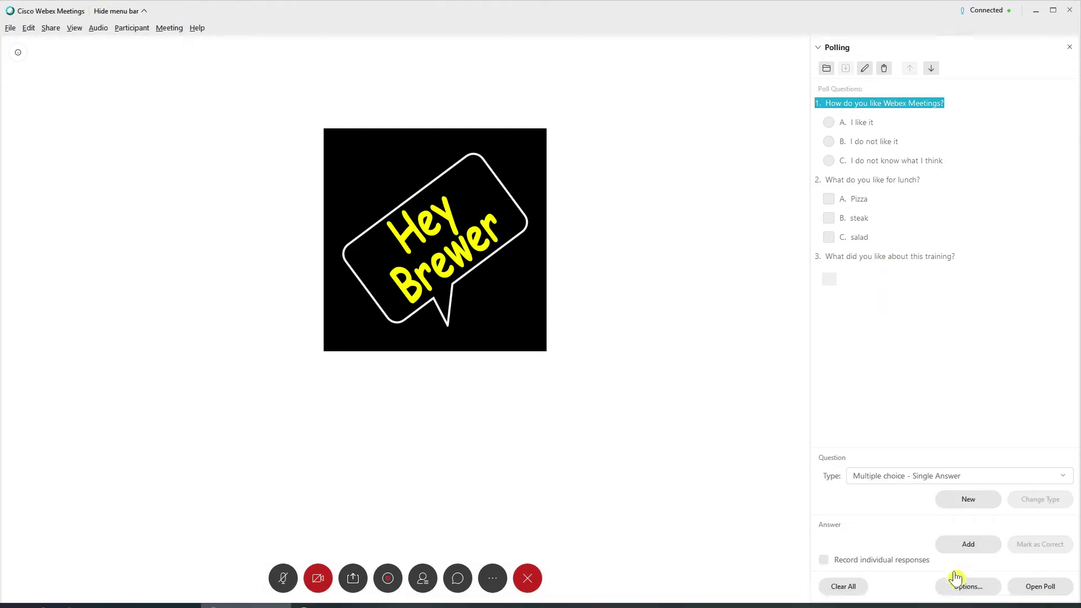
- Accept the polling timer display with a 5.00-minute alarm, and open the poll to attendees
click(966, 589)
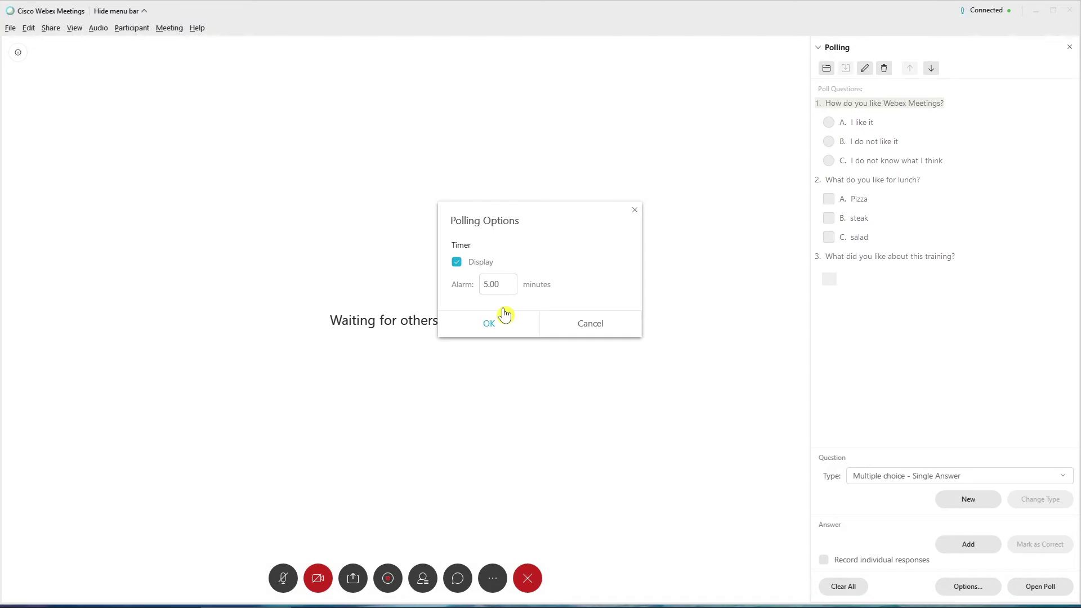
click(496, 322)
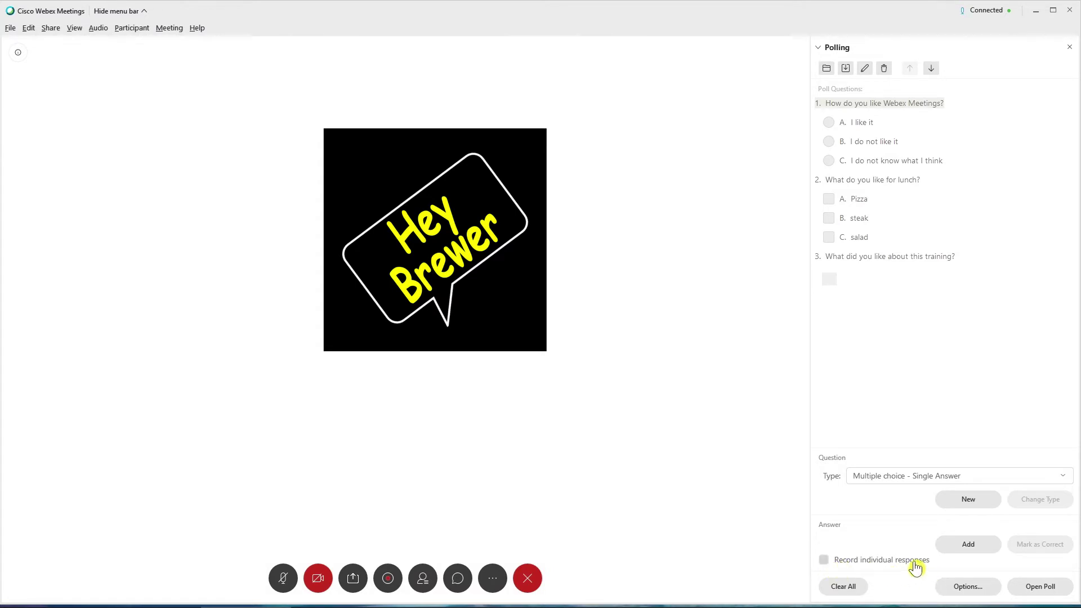
click(1039, 585)
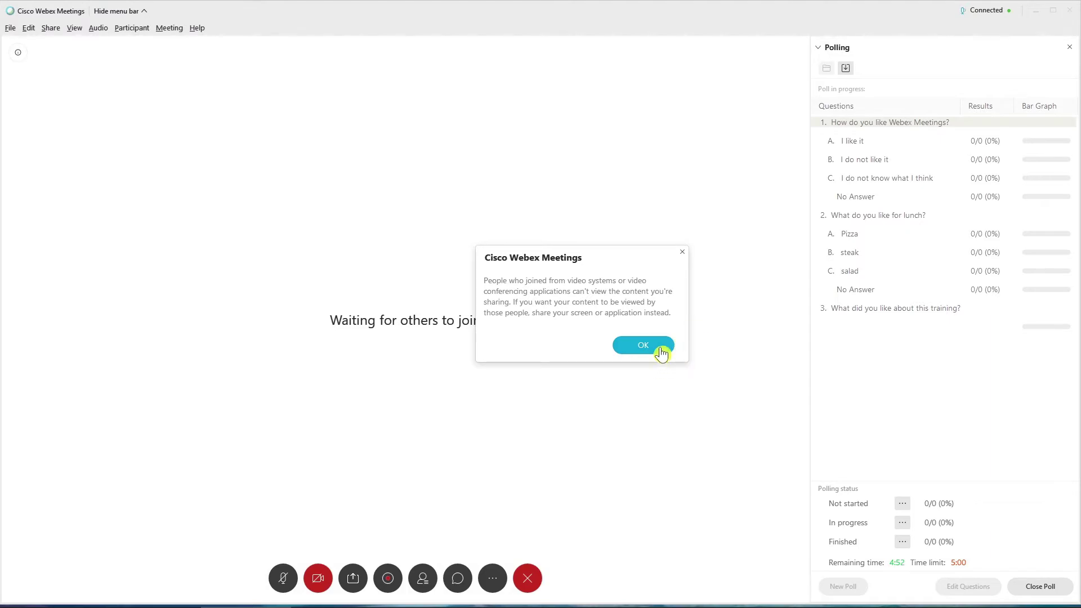
click(645, 346)
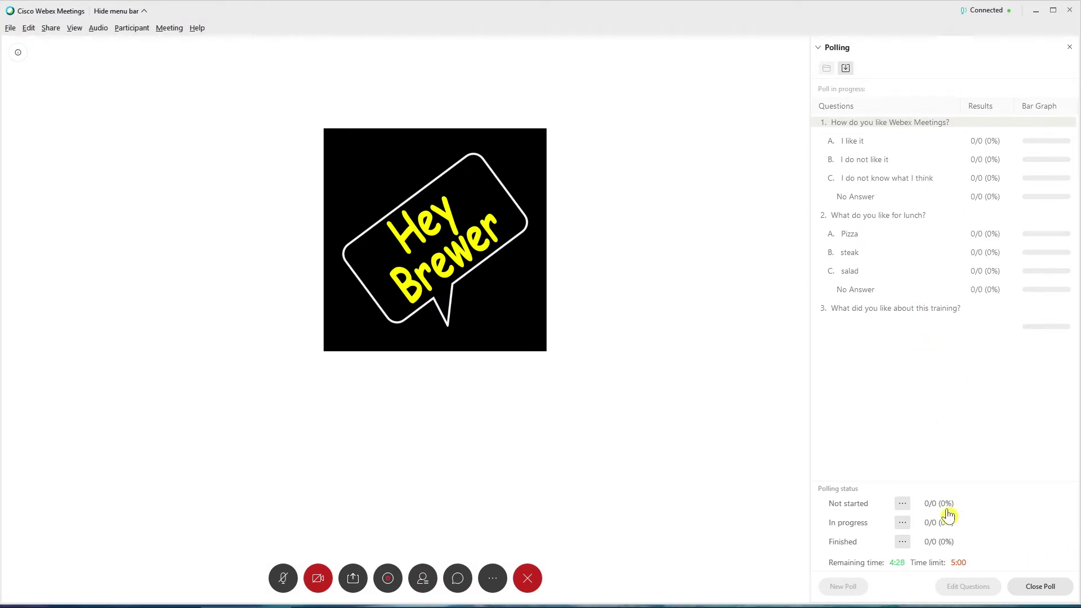
- Close the running poll and return to editing its questions without saving them
click(1042, 586)
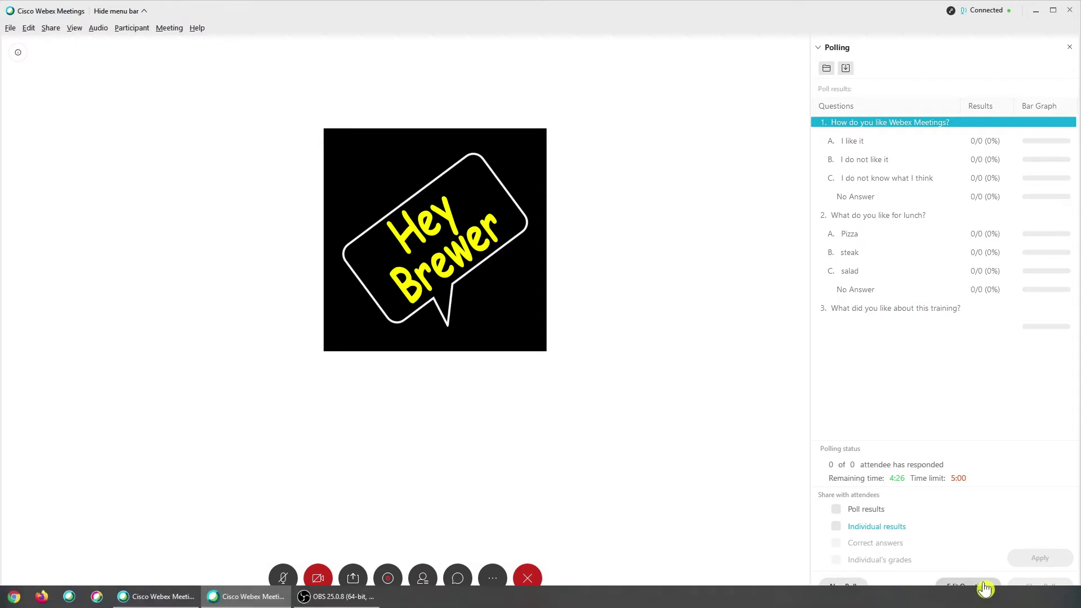
click(955, 586)
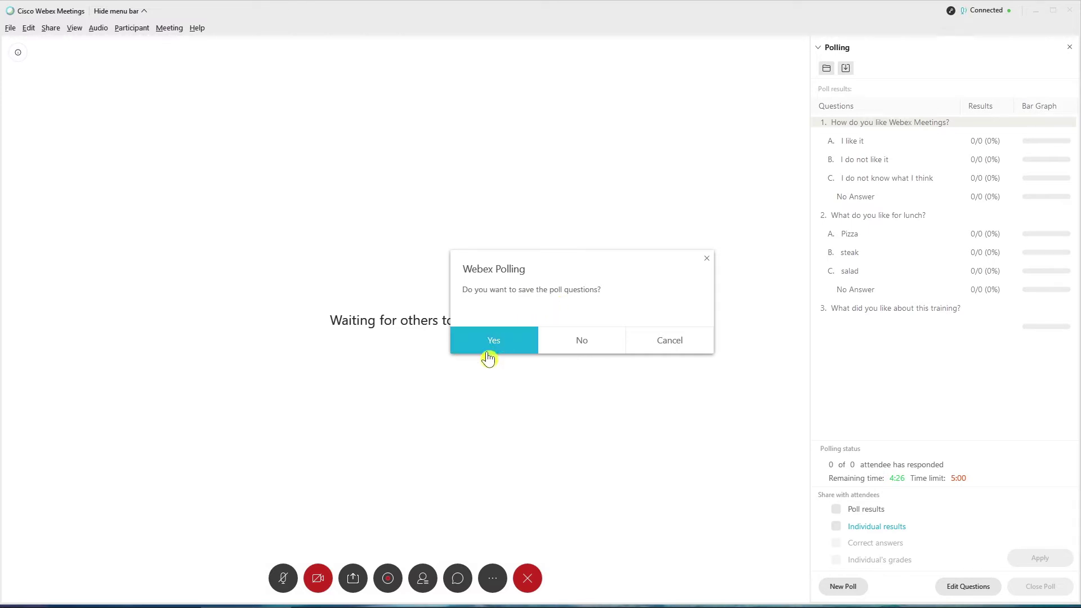
click(580, 343)
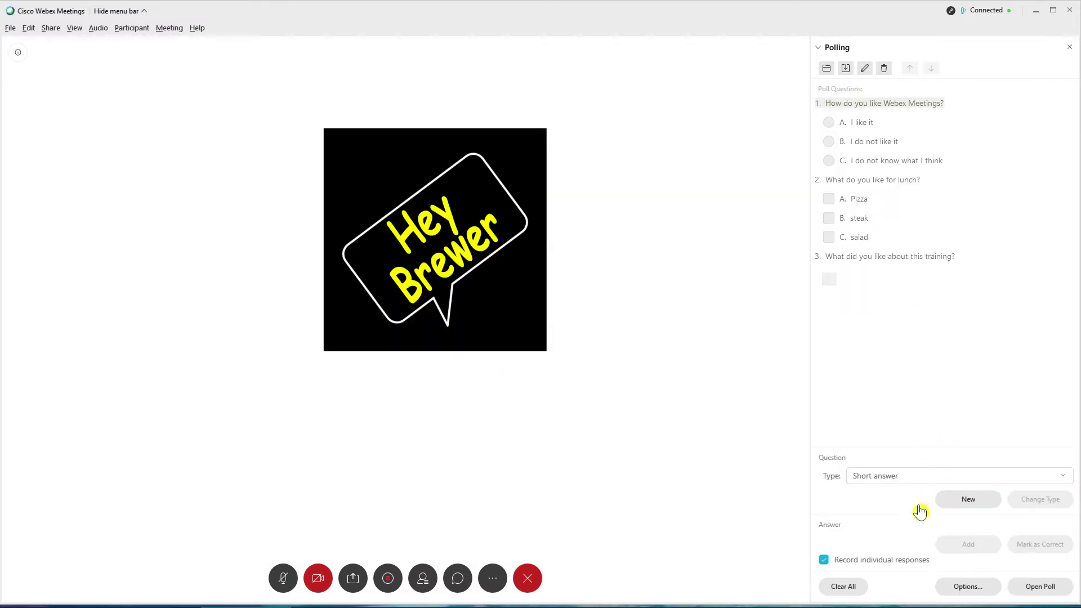
- Turn off the recording of individual responses for the poll
click(823, 560)
click(847, 321)
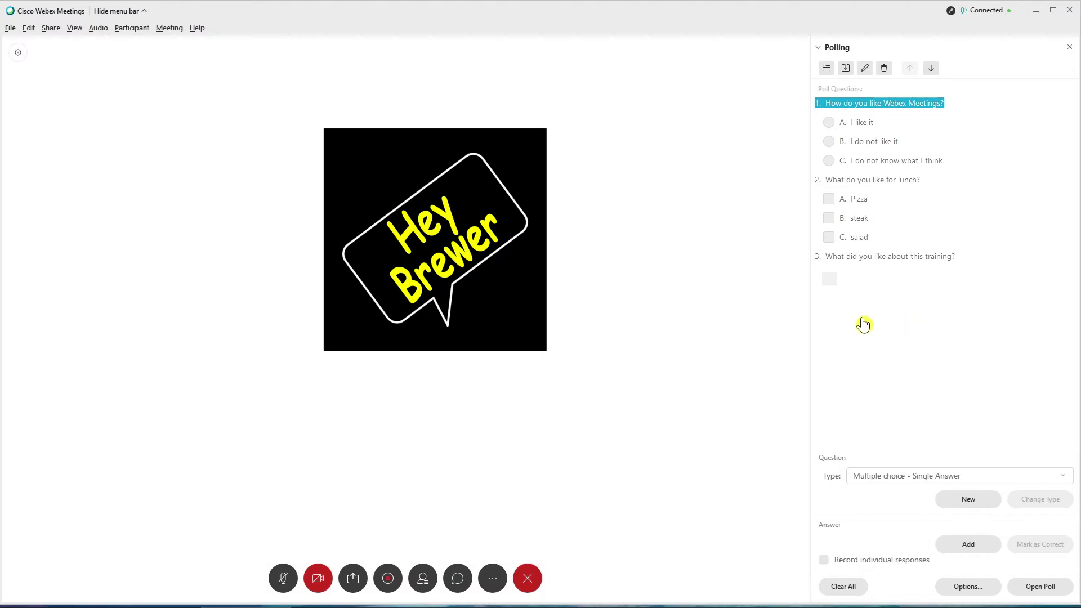
- Add the answer "finger food" to the question "What do you like for lunch?"
click(963, 543)
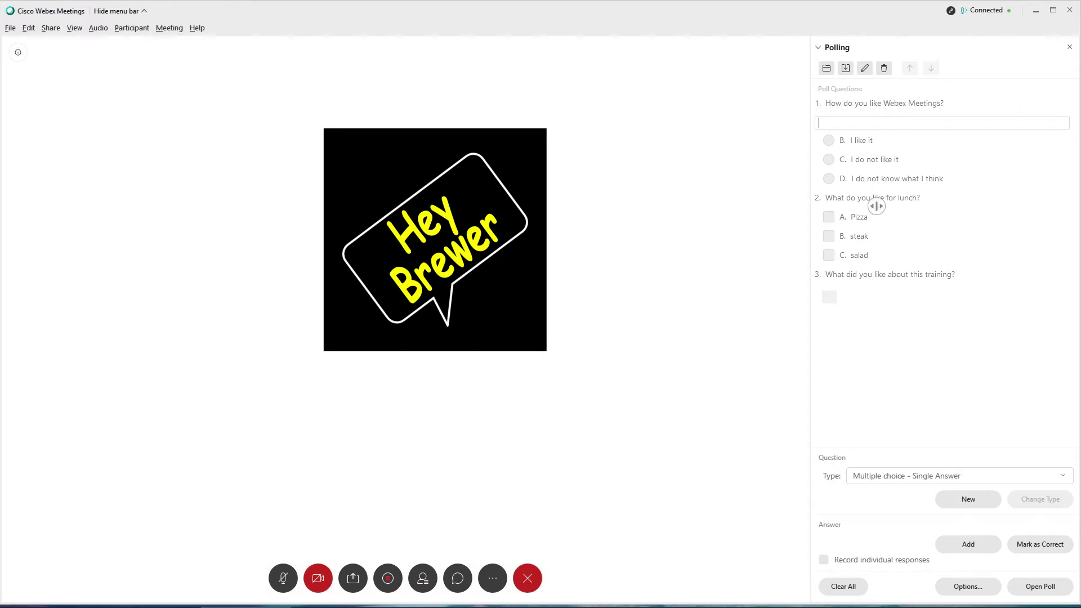
click(880, 200)
click(968, 544)
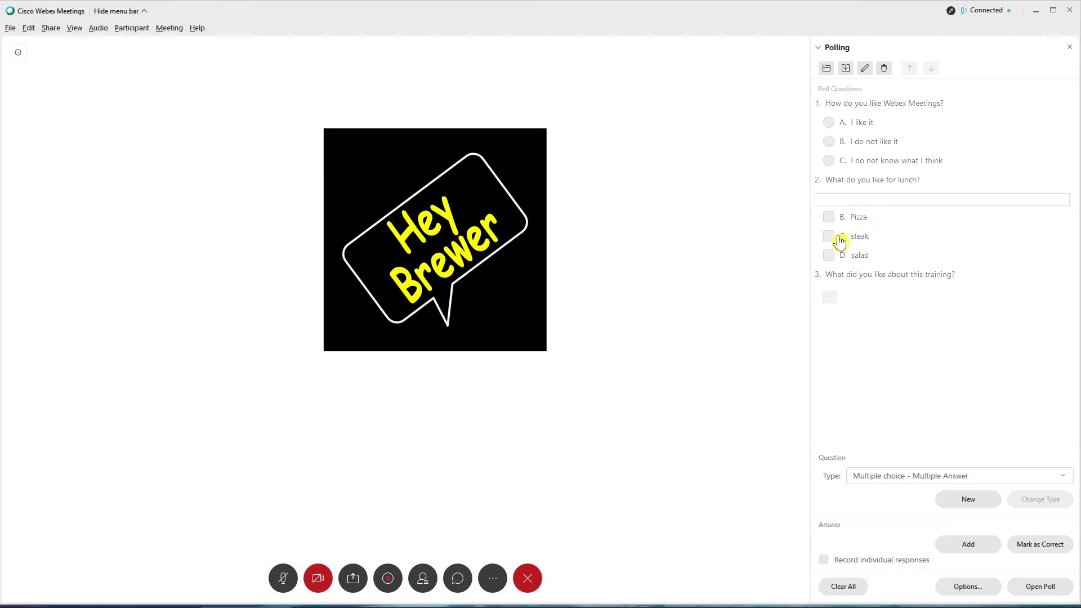
text(finger food)
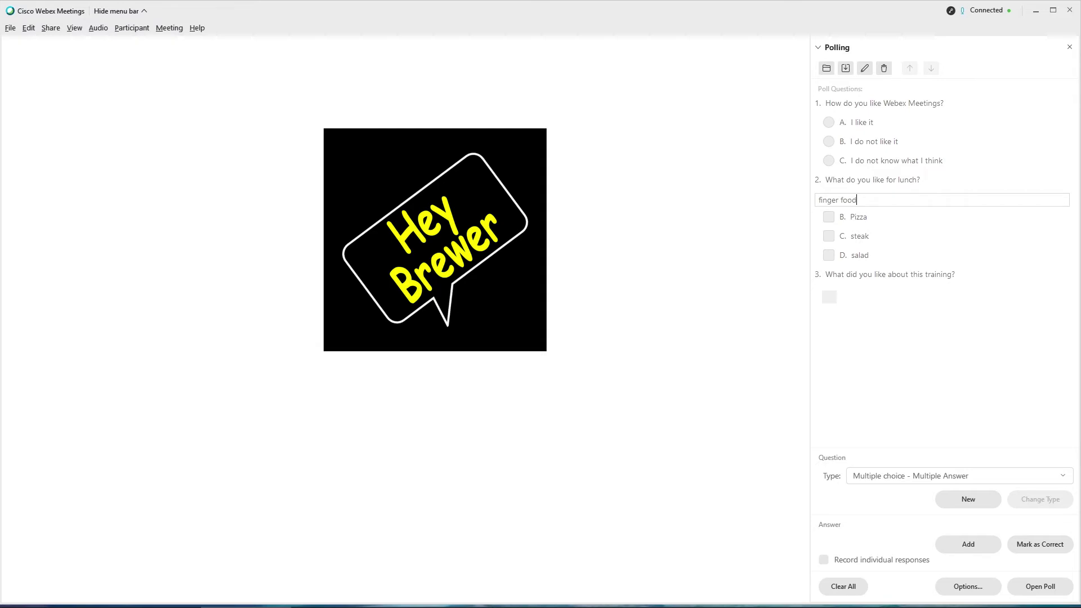
key(Return)
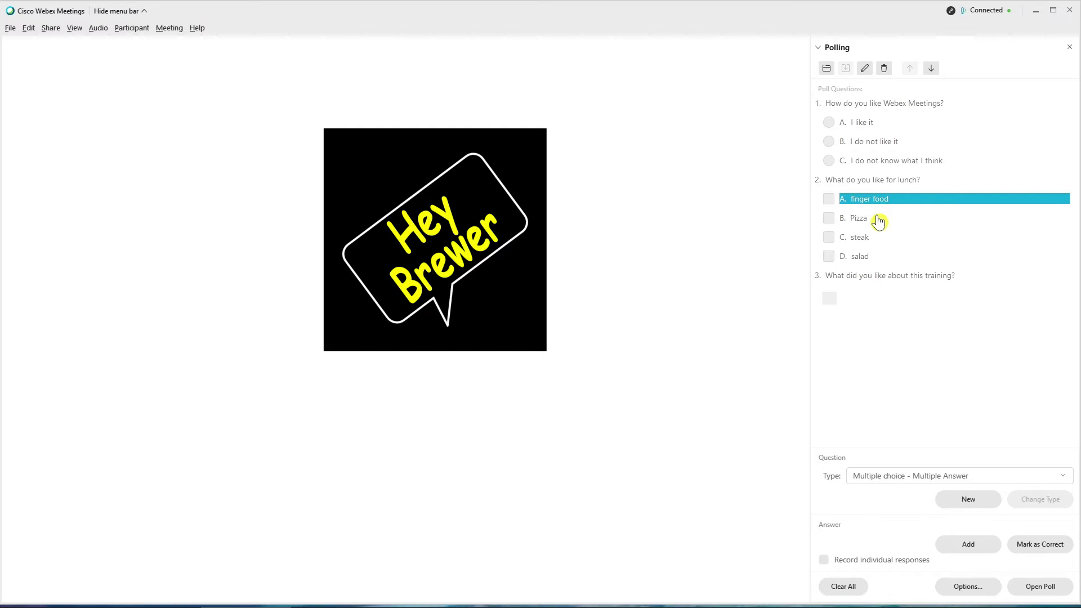
- Mark "steak" as correct for the lunch question and "I like it" as correct for the Webex Meetings question
click(862, 238)
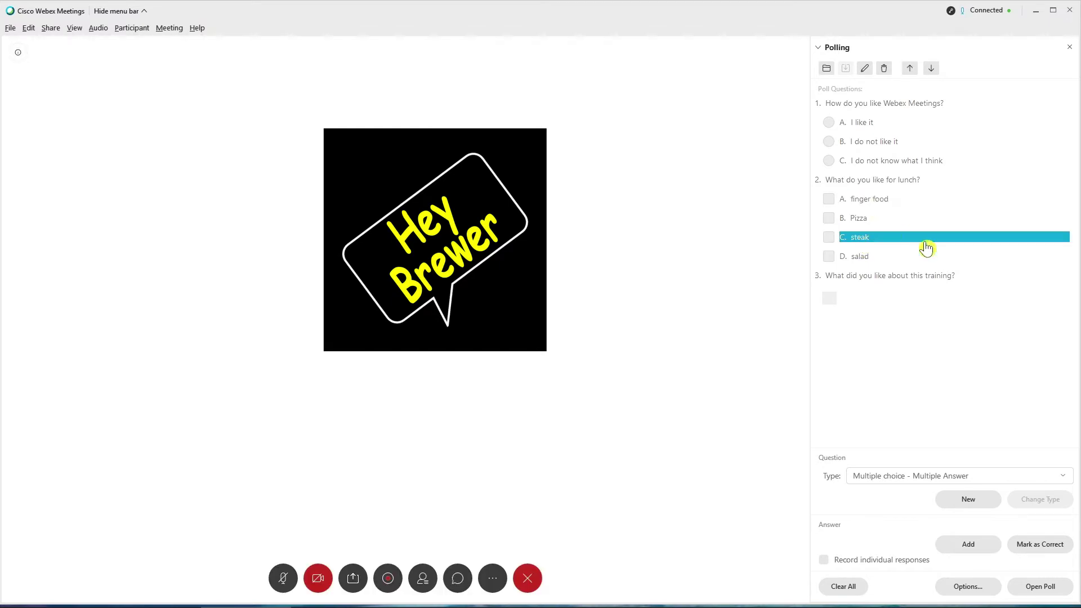
click(1037, 544)
click(867, 124)
click(1040, 545)
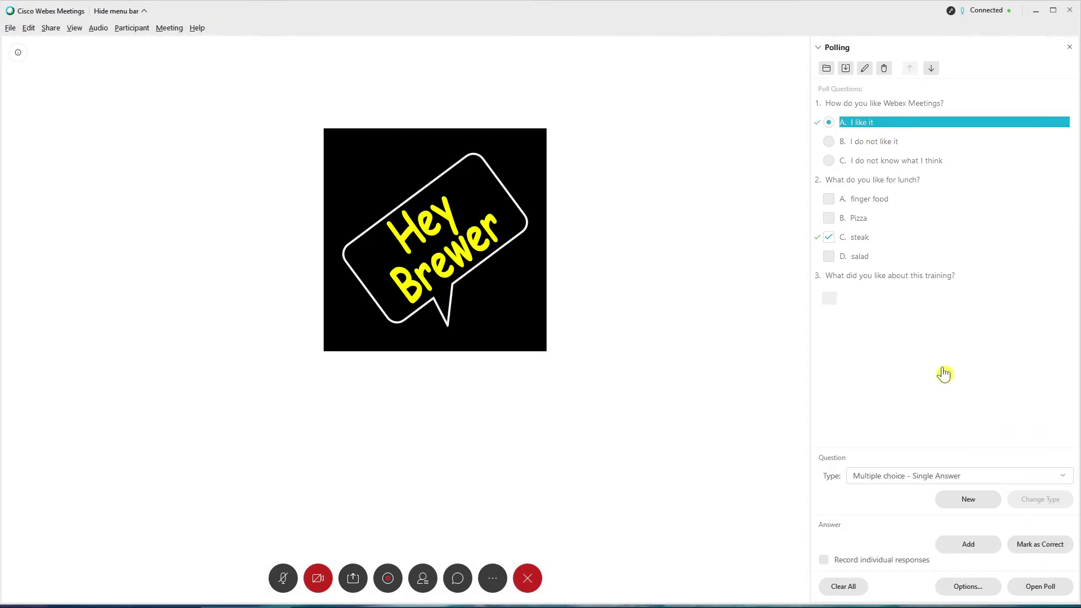
- Remove the correct-answer marks from the lunch question and from the answer "I like it"
click(1043, 589)
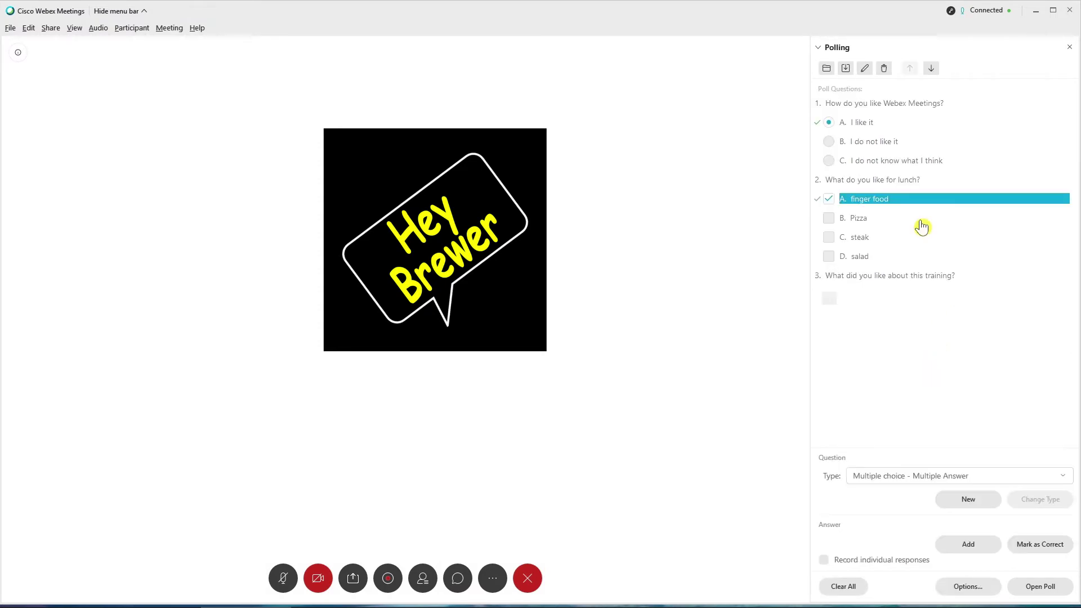
click(1034, 542)
click(858, 123)
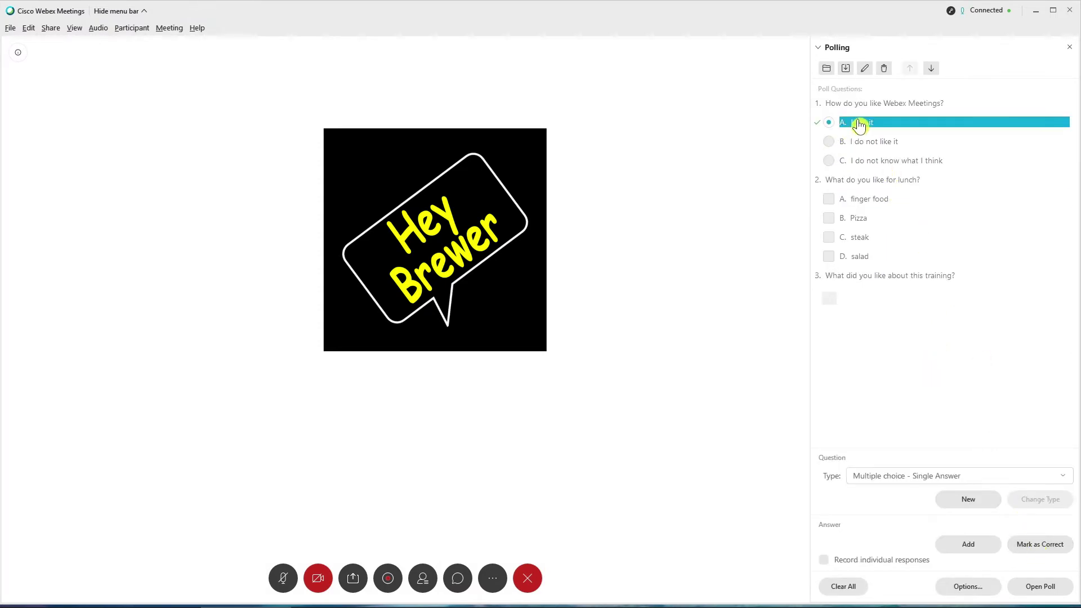
click(1032, 550)
- Save the updated poll questions, and open the poll to attendees and close it again
click(845, 69)
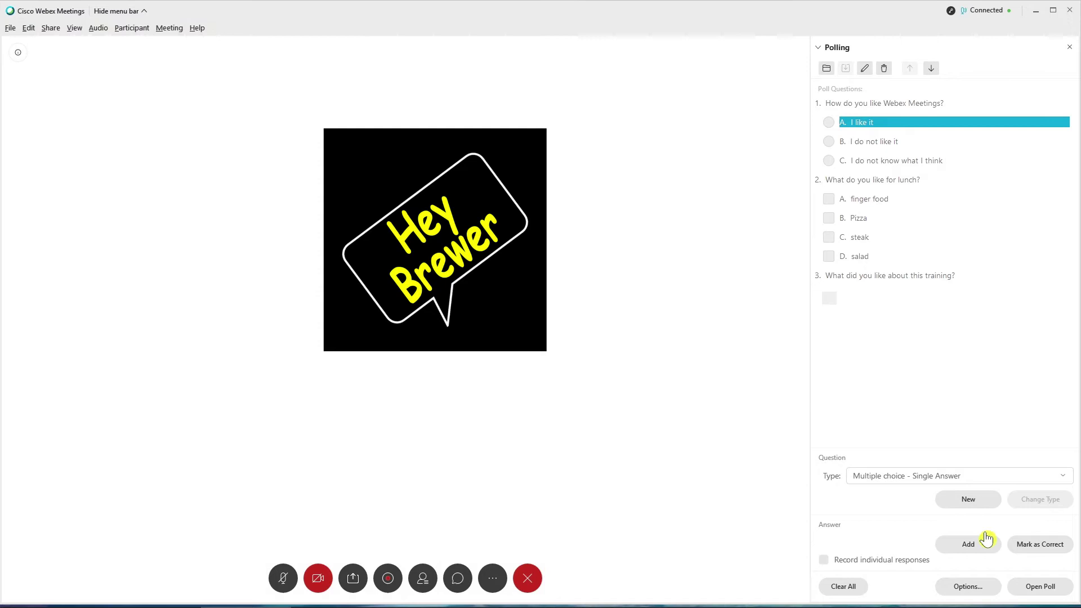
click(1034, 588)
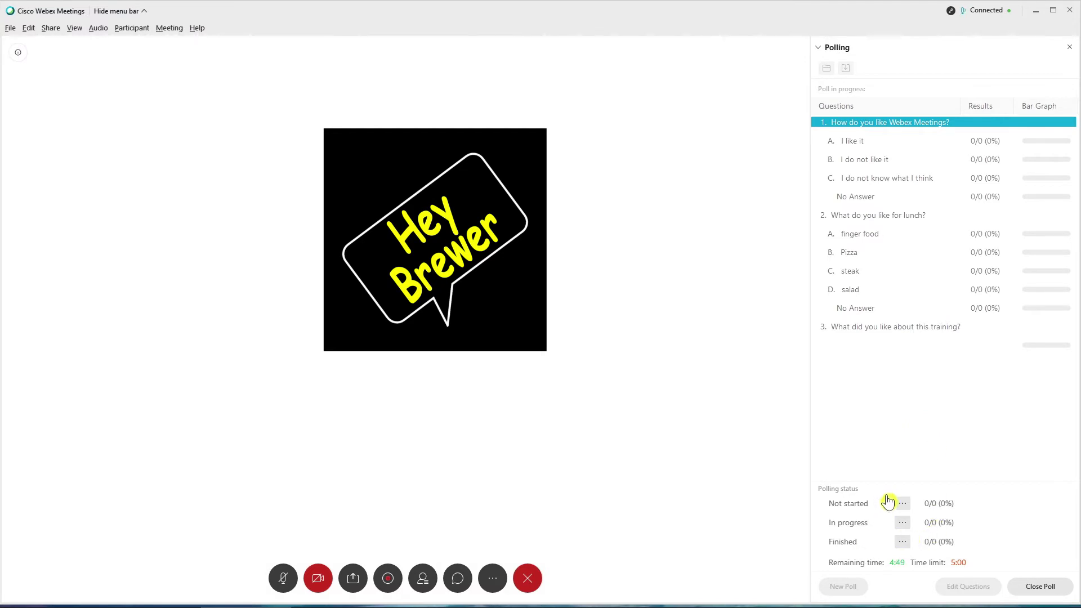
click(1040, 588)
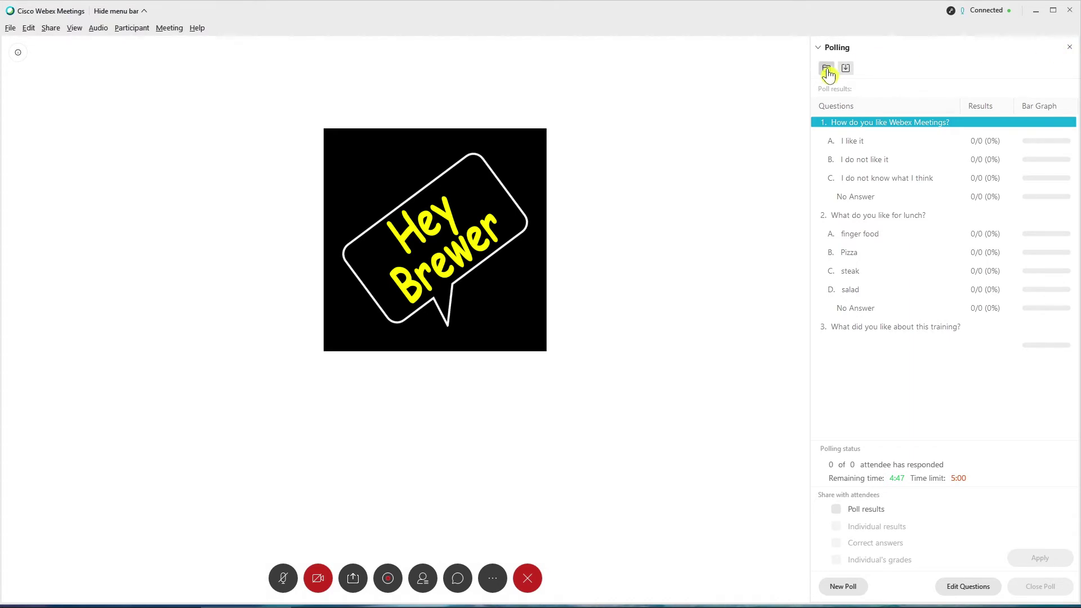
- Close the Polling panel and reopen it to show the poll results
click(1068, 49)
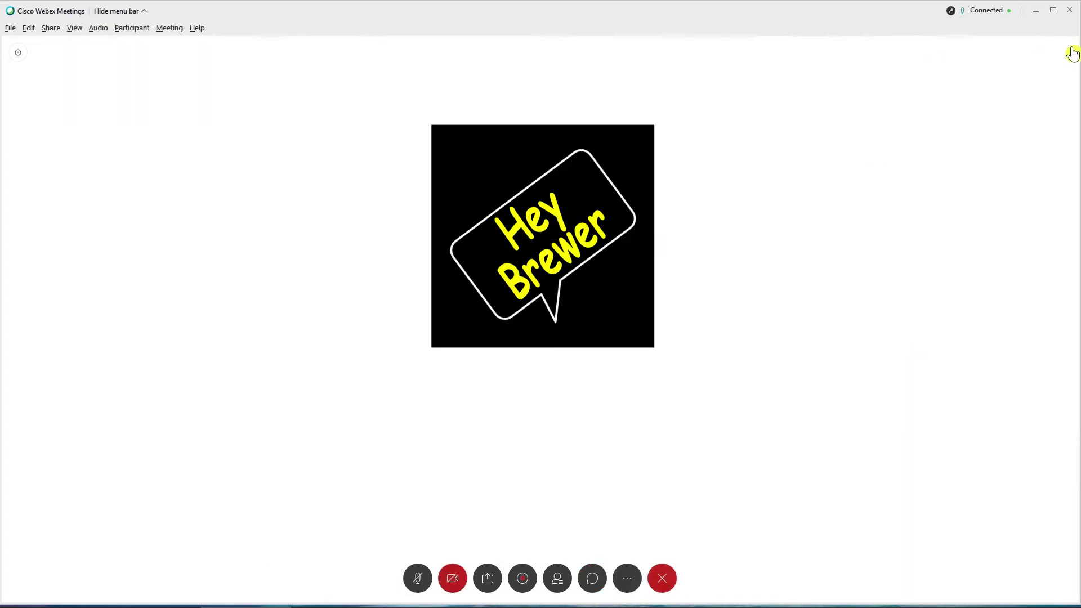
click(628, 588)
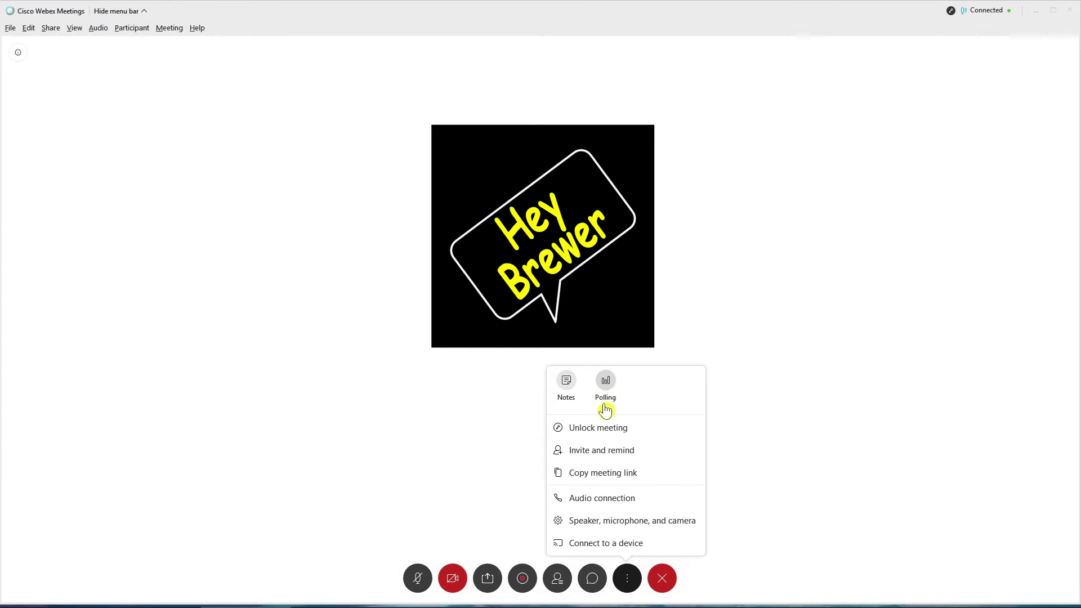
click(606, 385)
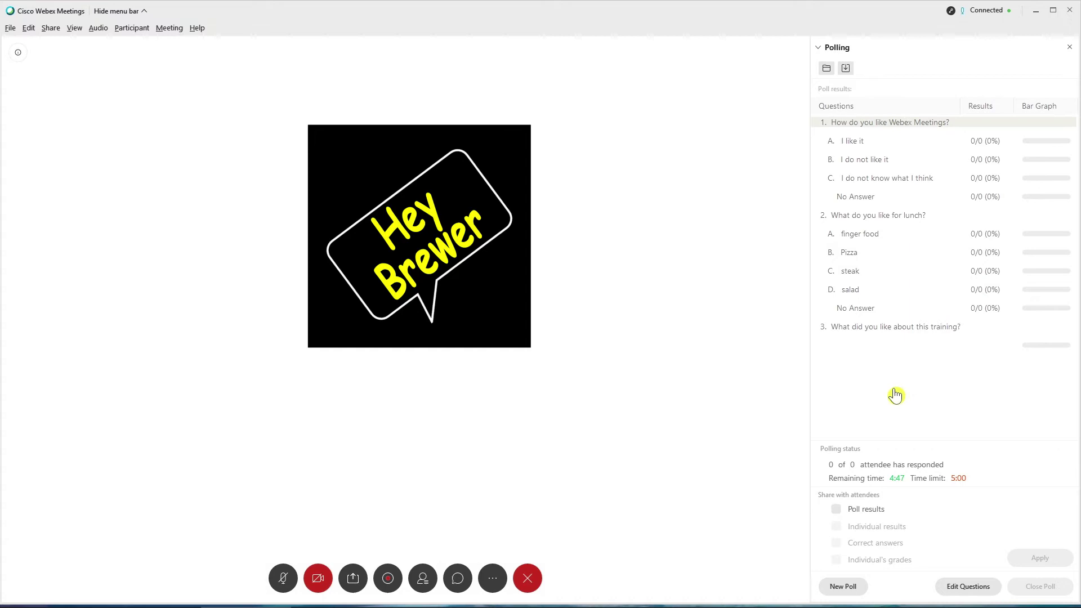
- Start a new poll without saving the poll results, and load the saved questions from Poll.atp on the Desktop
click(853, 592)
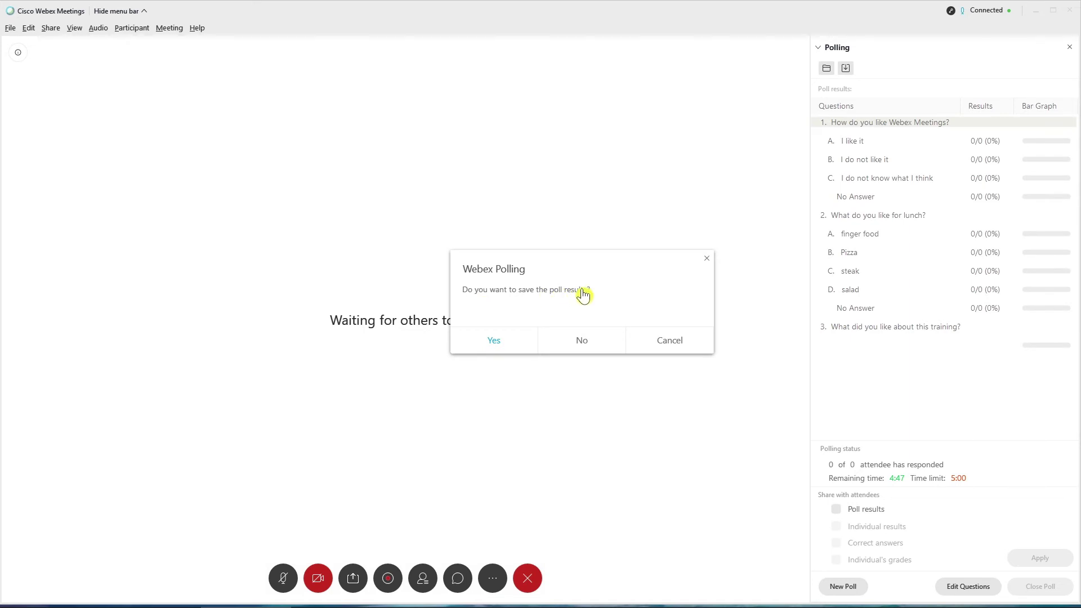
click(580, 343)
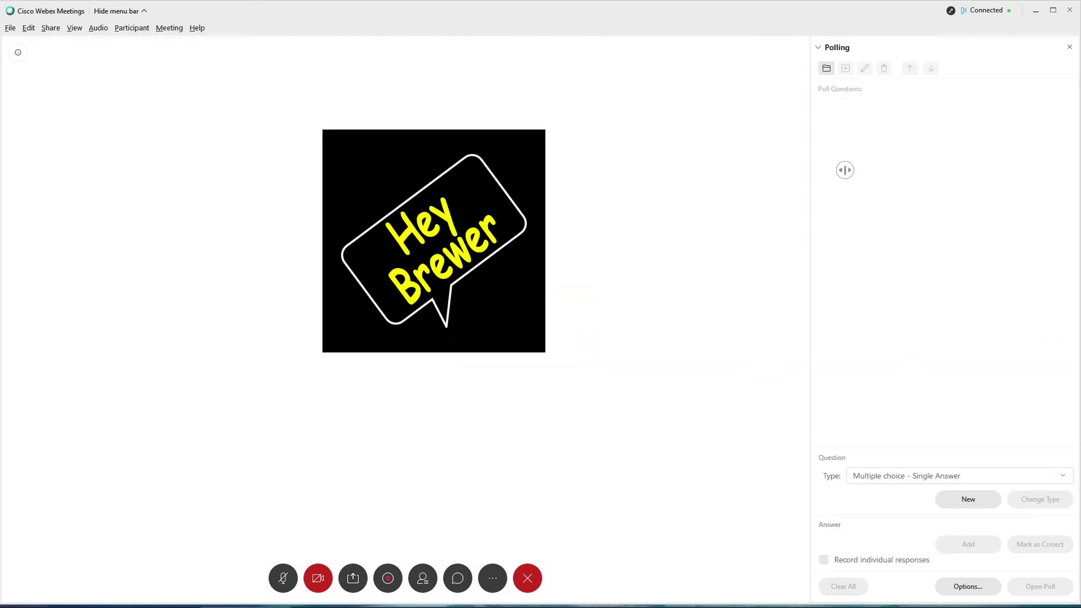
click(827, 68)
click(90, 58)
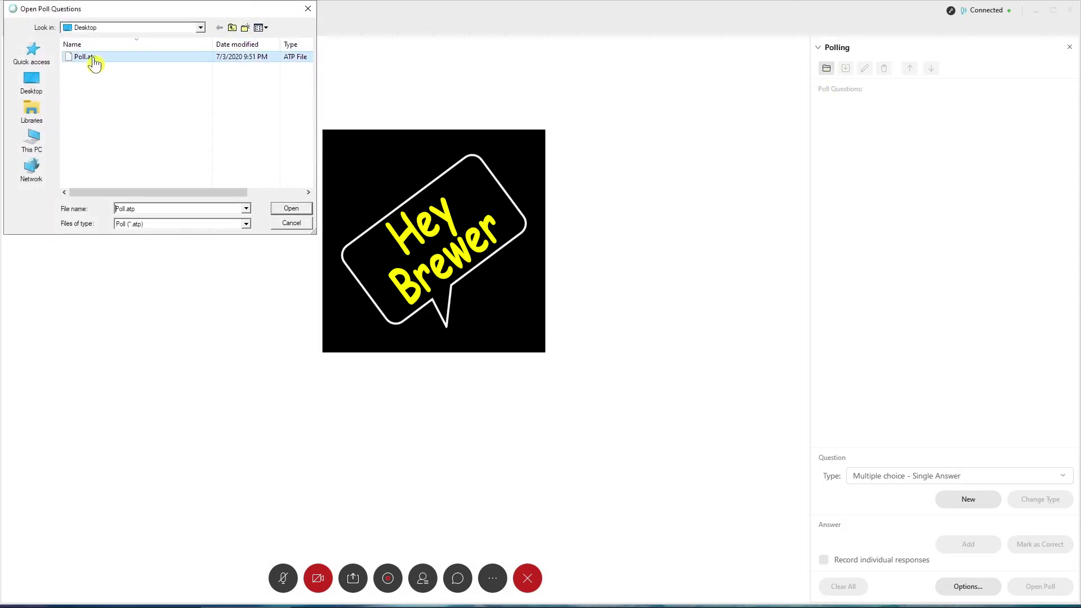
click(304, 213)
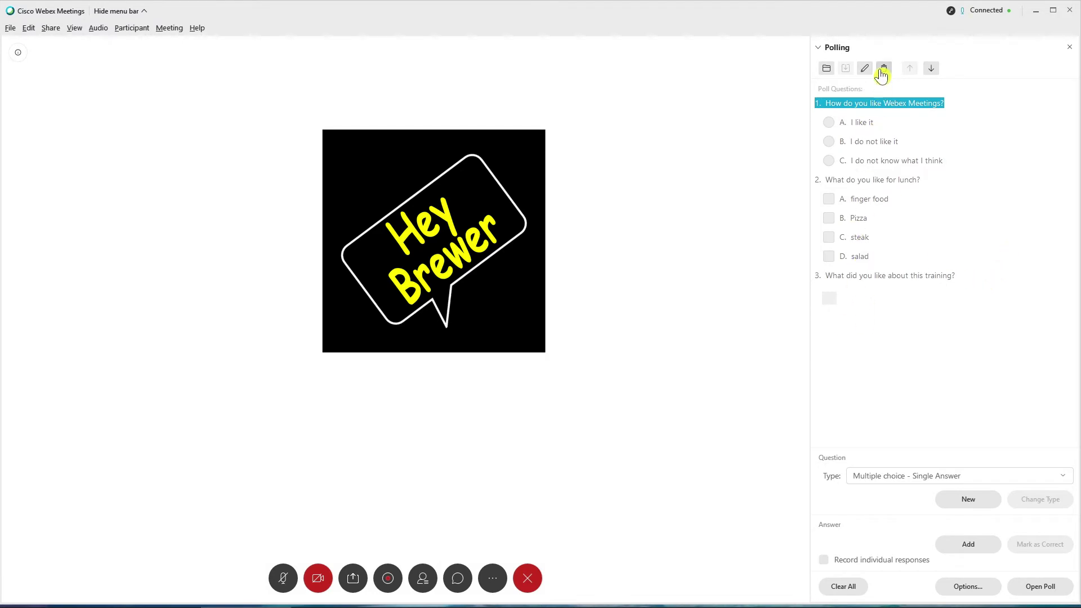
- Delete the answer "finger food" from the lunch question
click(865, 68)
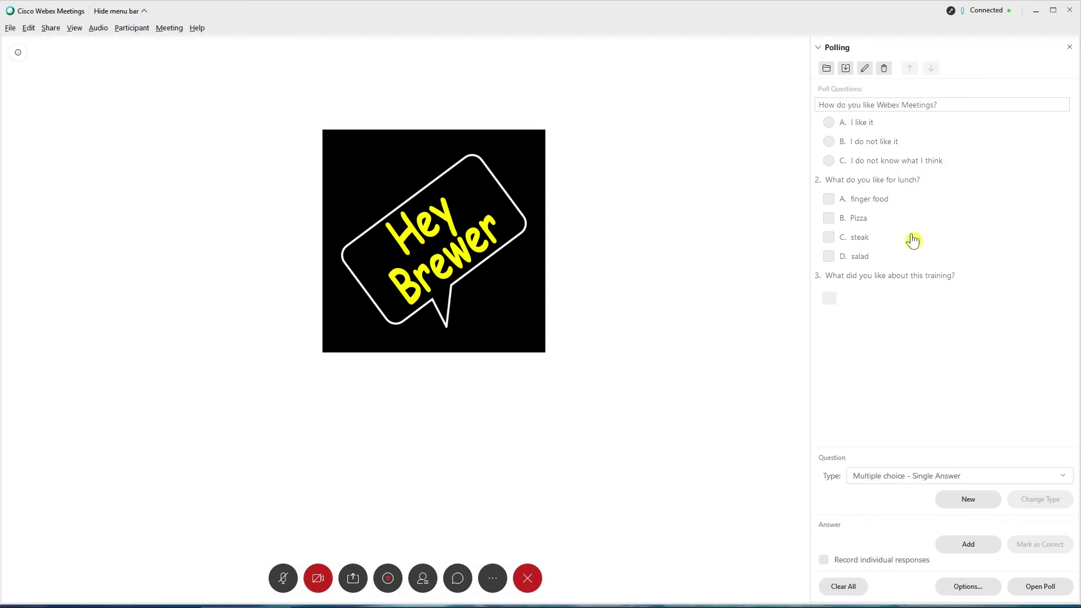
click(869, 200)
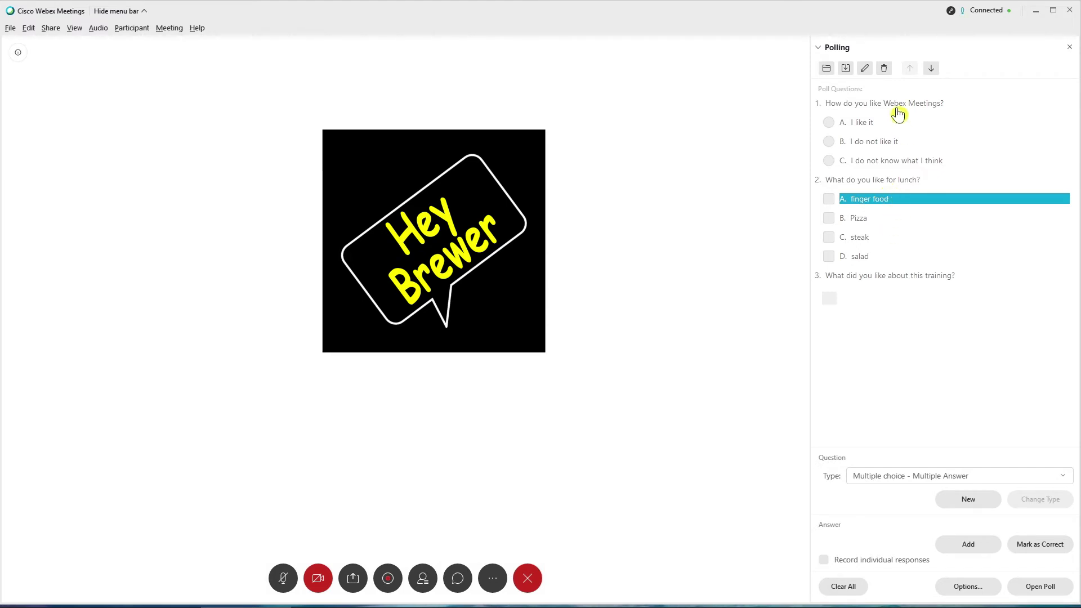
click(883, 70)
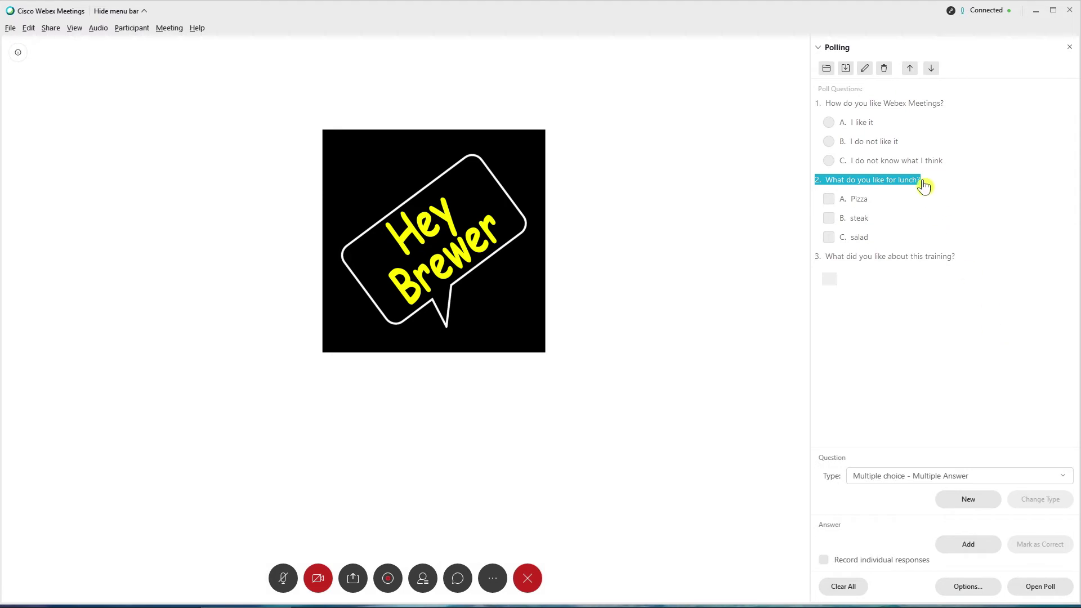
- Change the lunch answer "Pizza" to "soup" without adding another answer below it
click(865, 206)
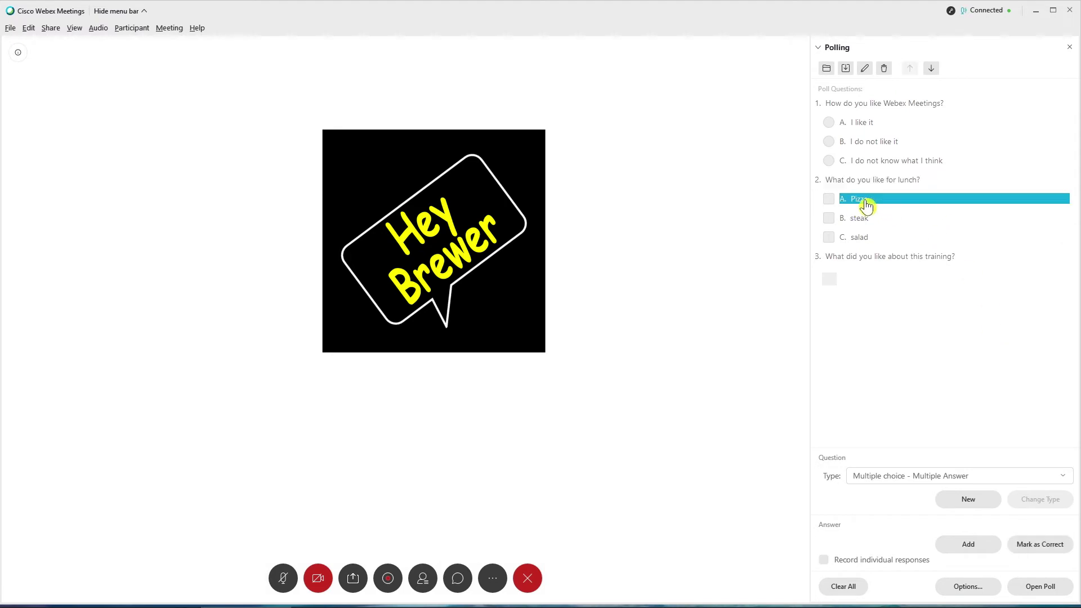
click(864, 69)
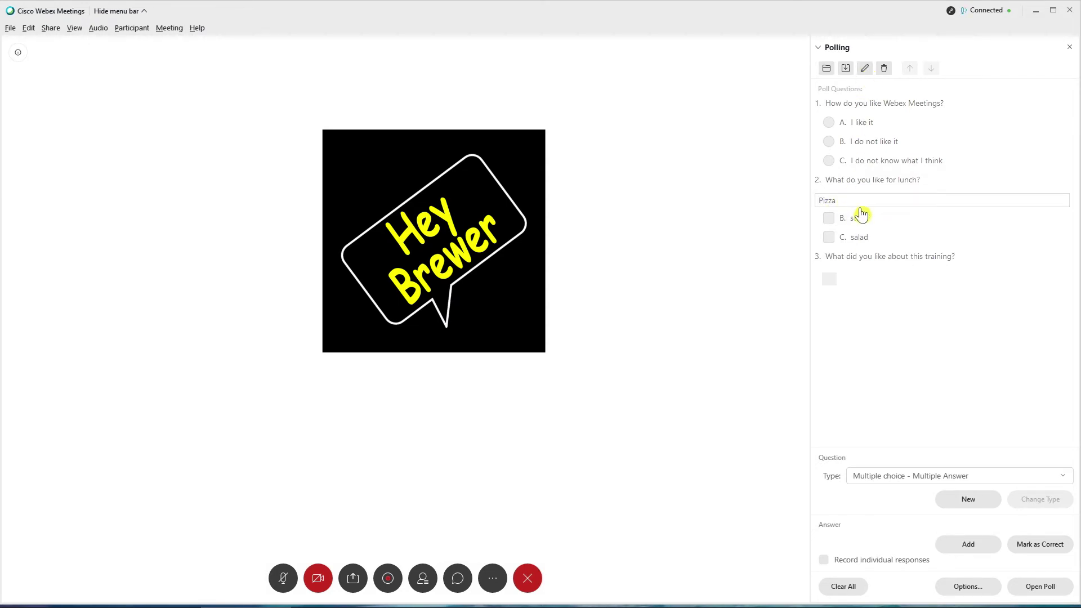
drag(847, 209, 799, 214)
text(soup)
key(Return)
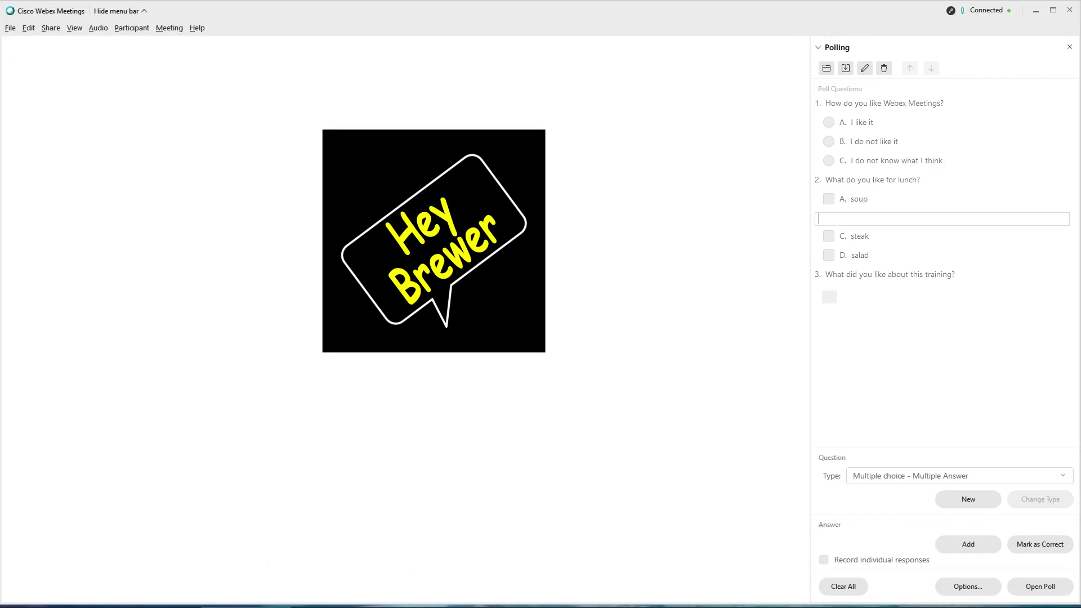
key(Escape)
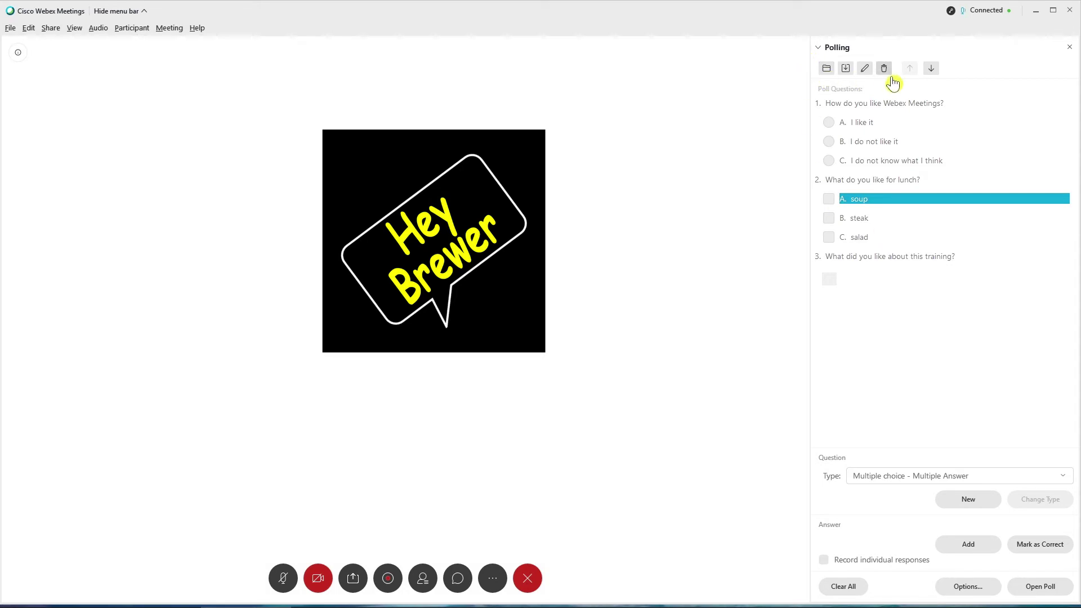
- Save the edited poll questions and close the Polling panel
click(850, 72)
click(1070, 46)
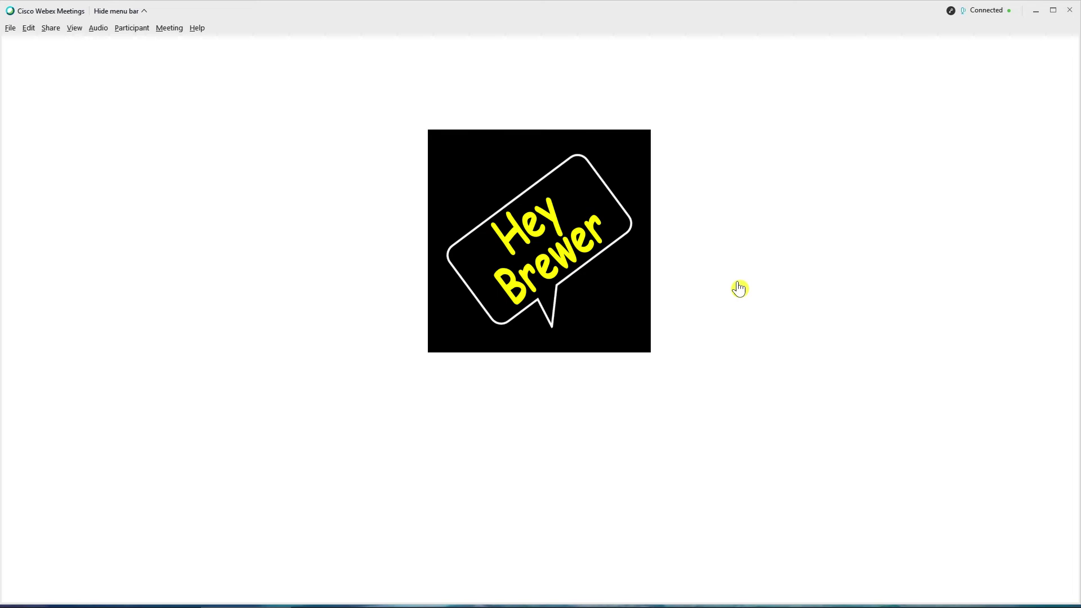
- Bring back the Polling panel, and open the edited poll to attendees and close it again
mouse_move(702, 379)
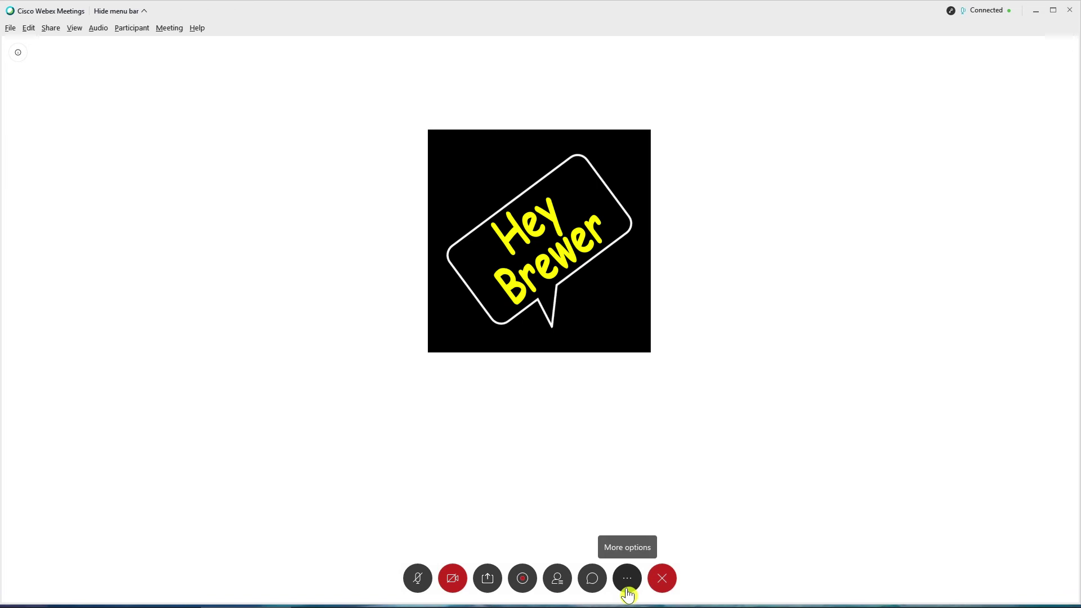
click(627, 581)
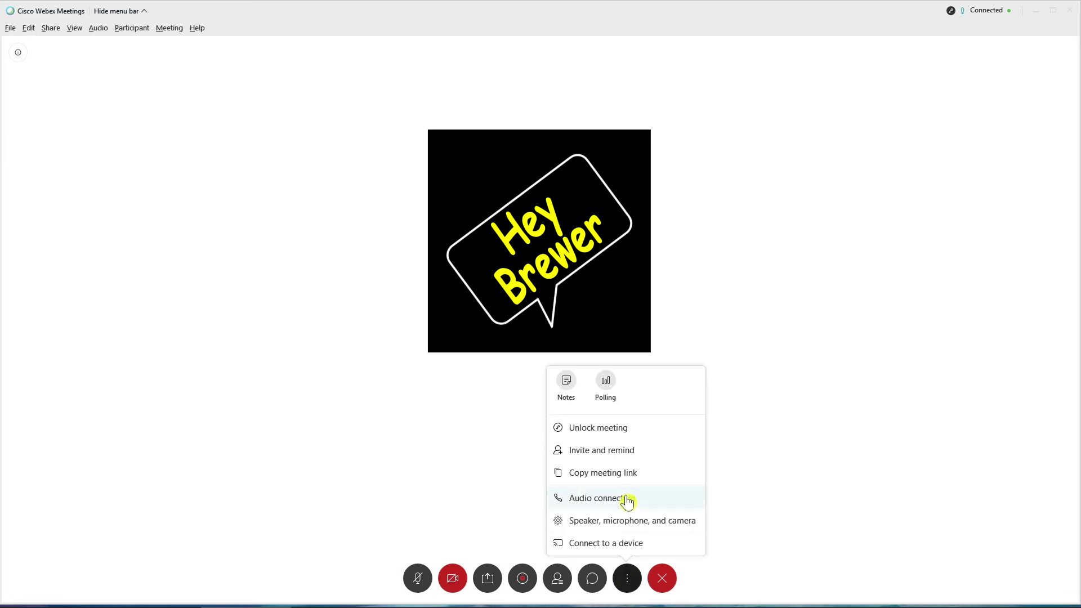
click(603, 381)
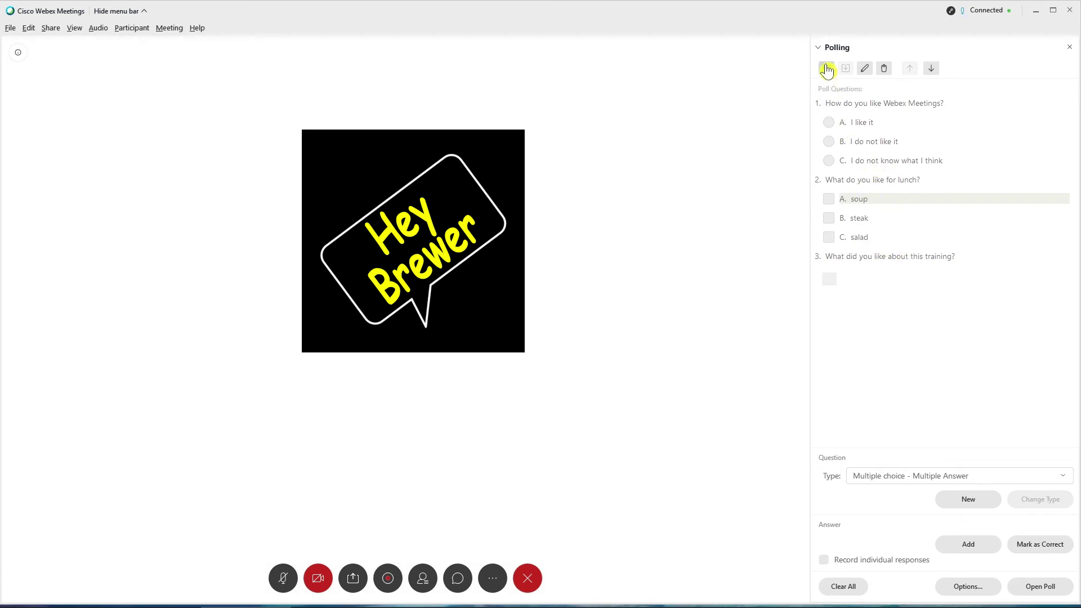
click(1058, 586)
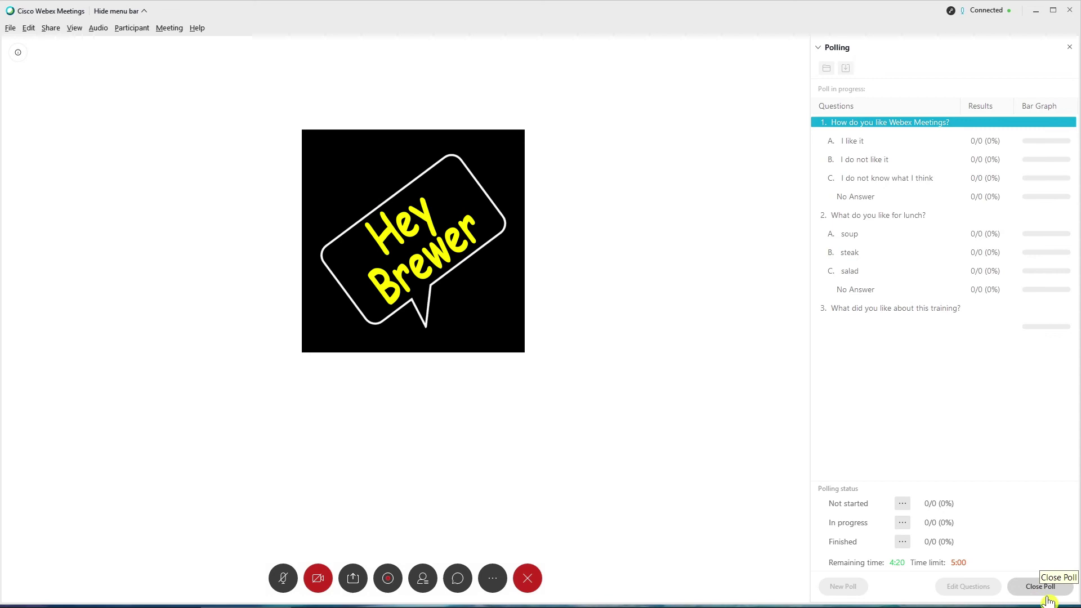
click(1030, 589)
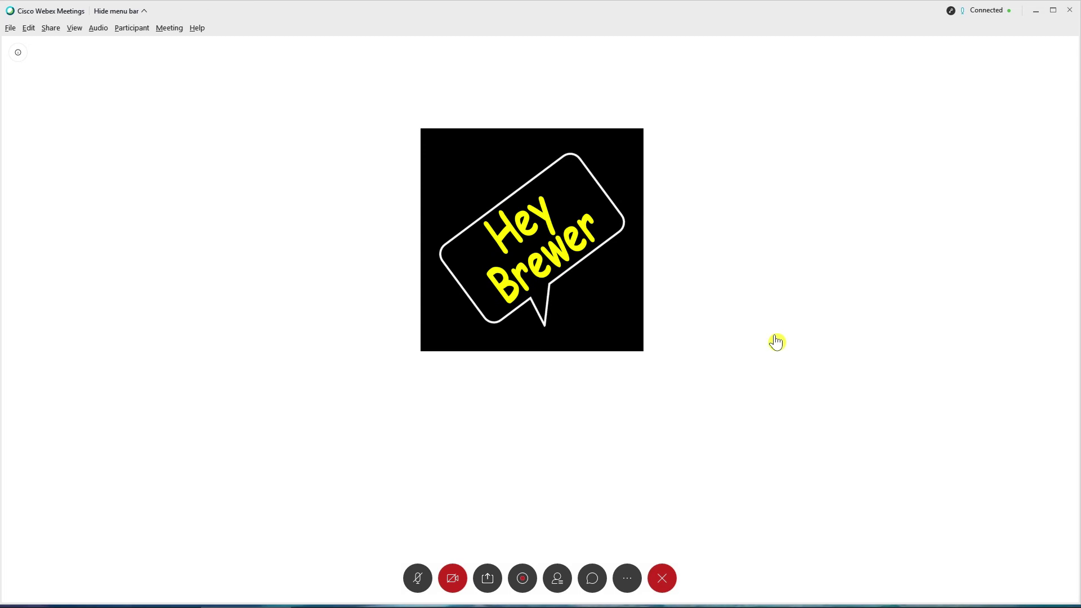
- Reopen the Polling panel and start a new poll, saving the current results as PollResults.txt on the Desktop
click(627, 578)
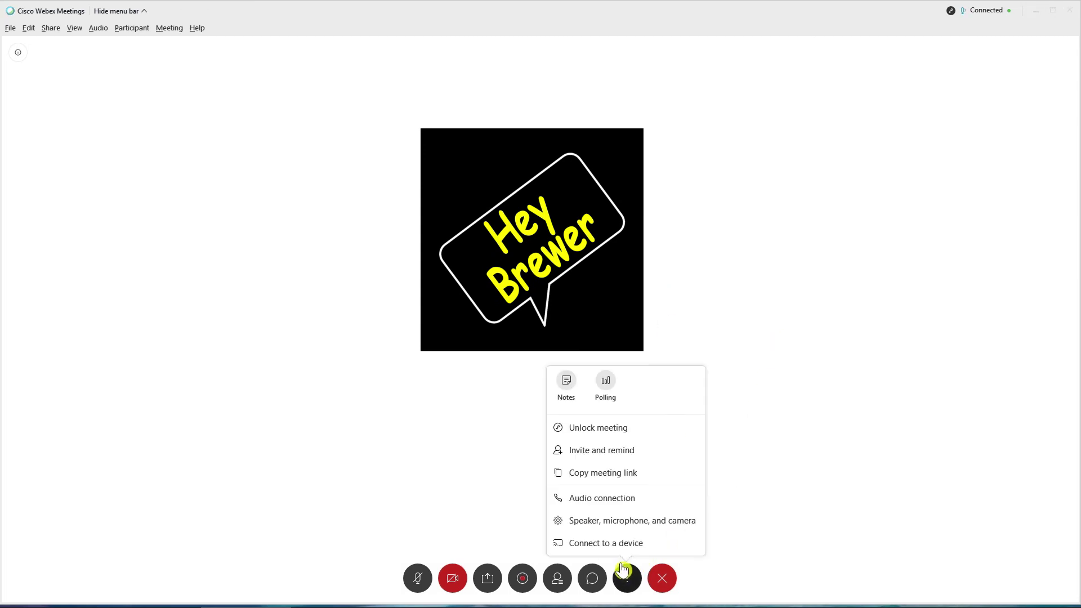
click(607, 386)
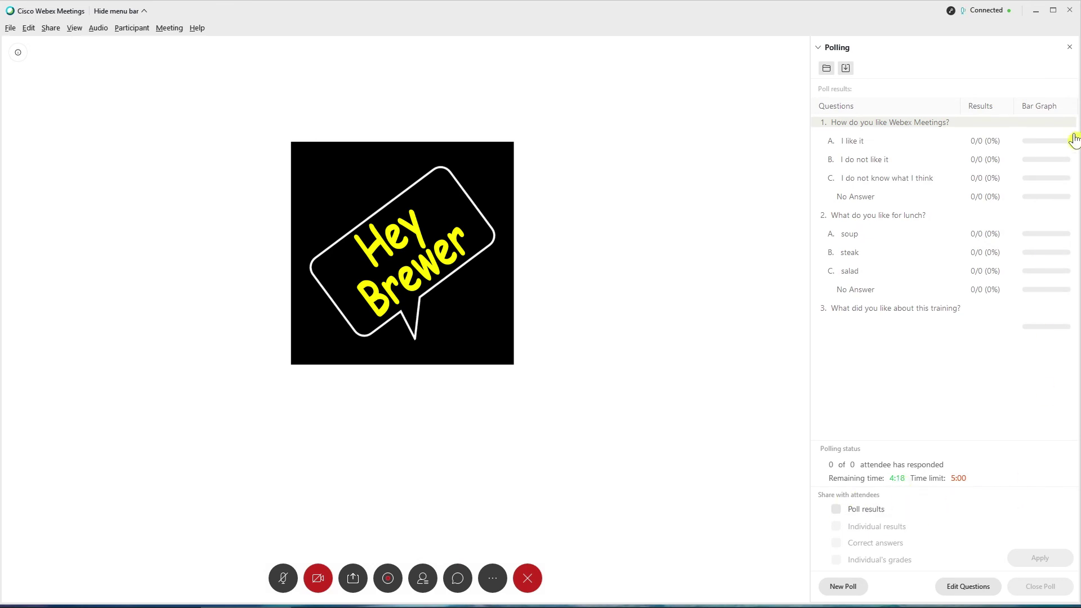
click(837, 593)
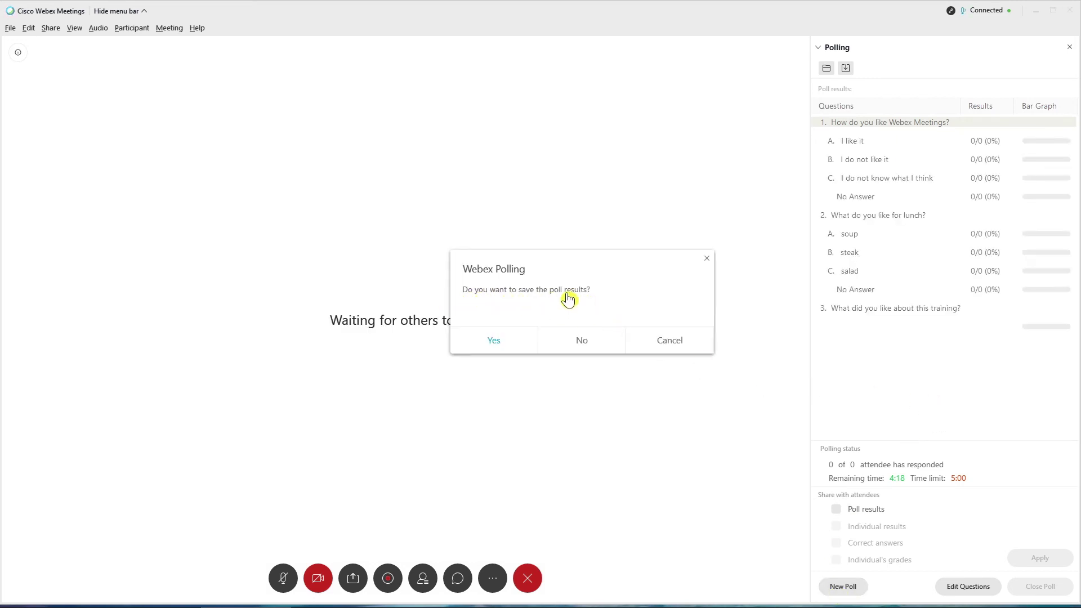
click(493, 338)
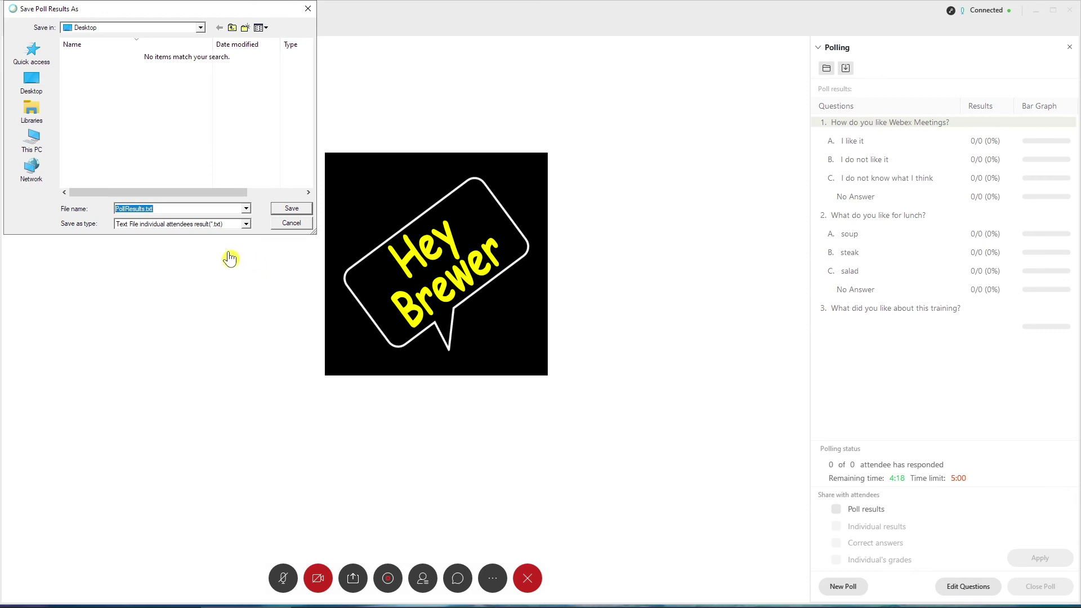
click(291, 208)
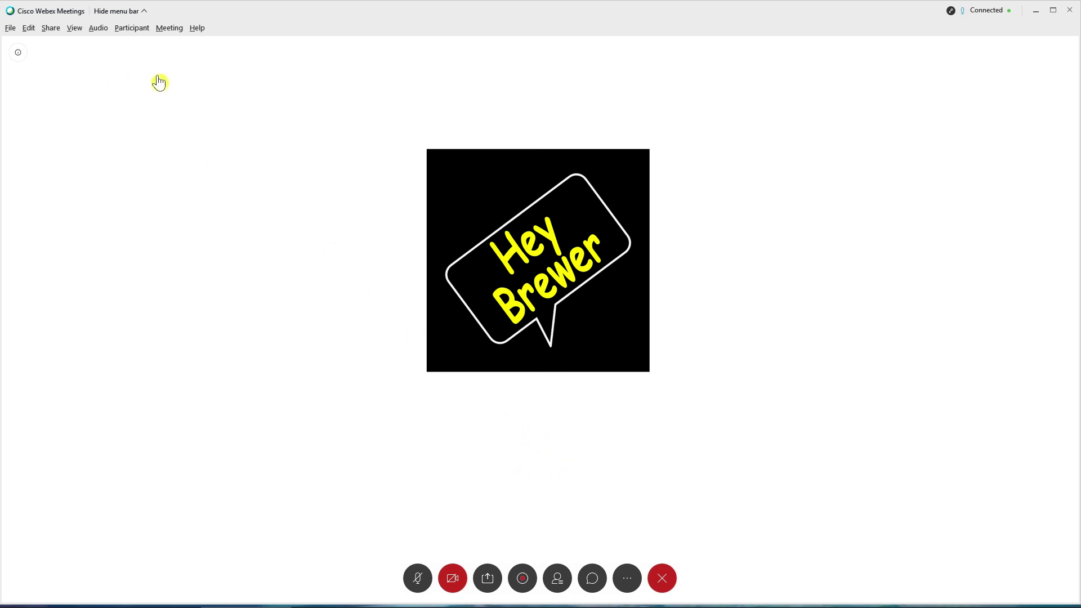
- End the current meeting
click(660, 581)
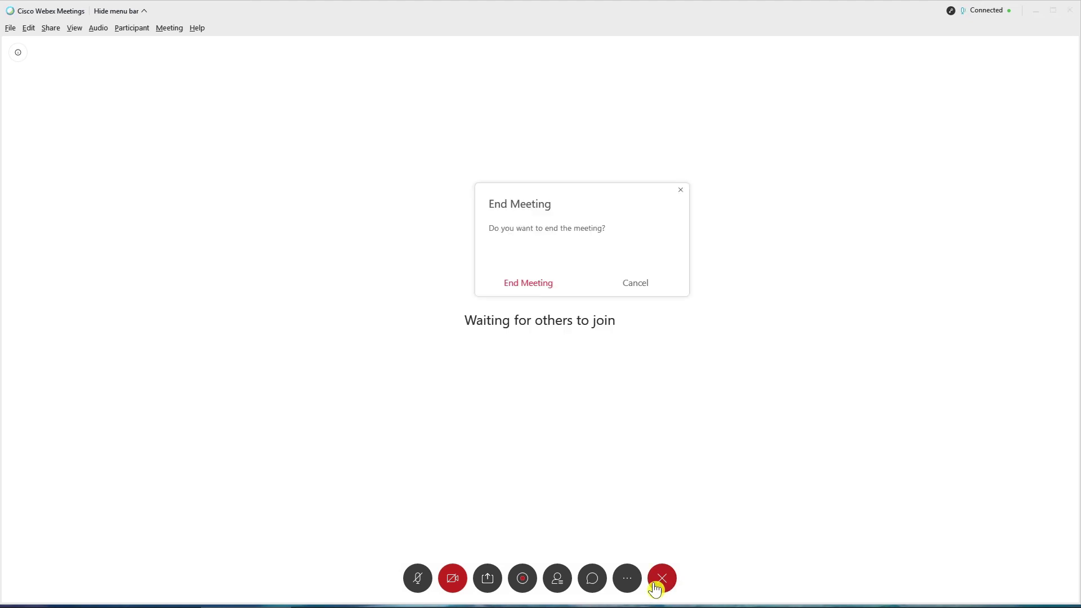
click(528, 283)
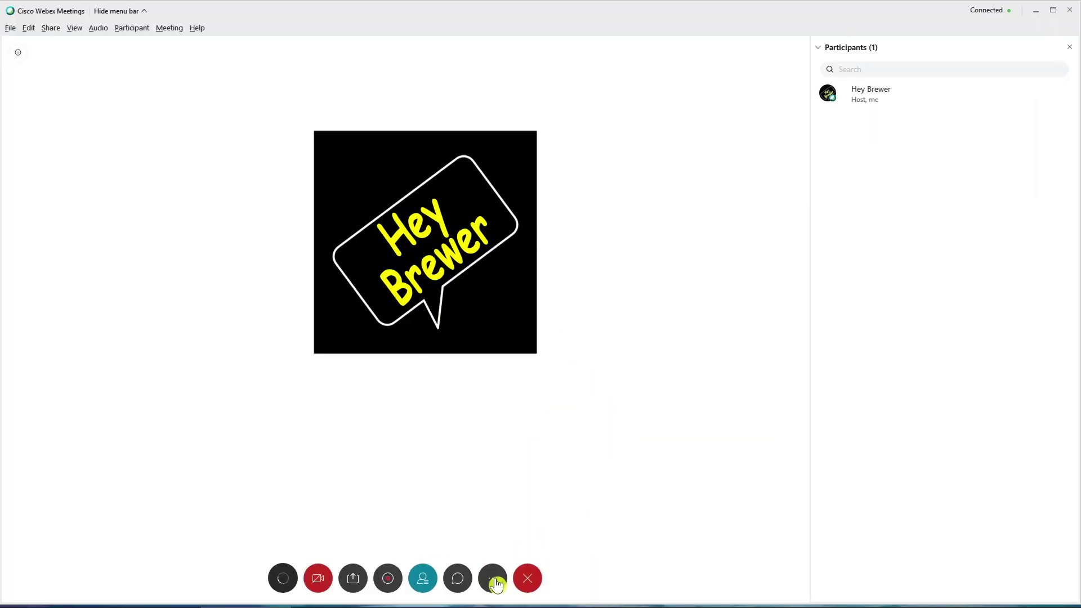
- Check the new meeting's additional options for Polling, and close the Participants panel
click(494, 586)
click(493, 580)
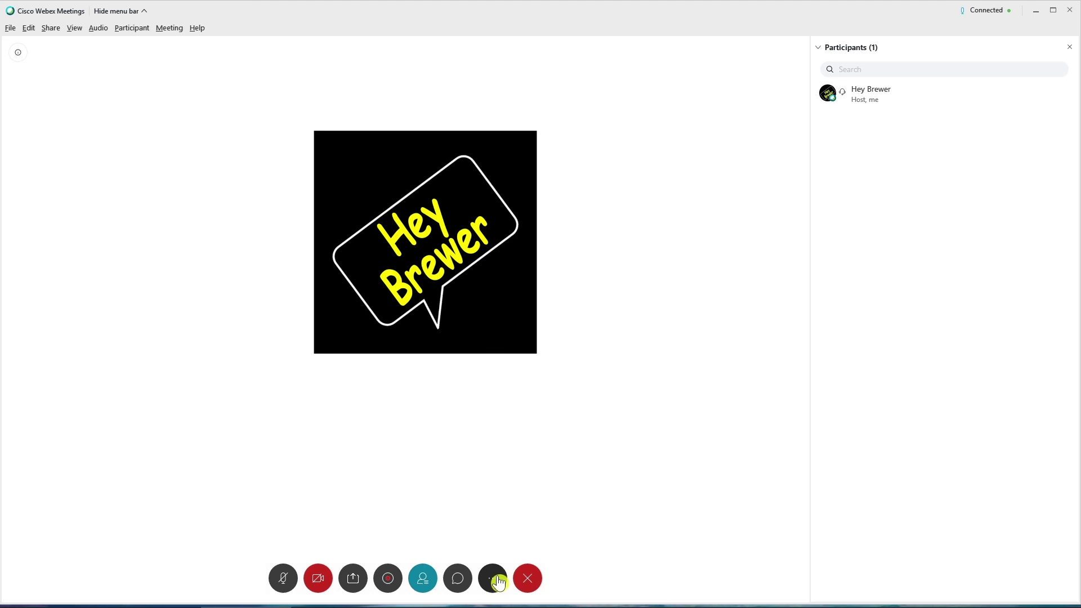
click(493, 580)
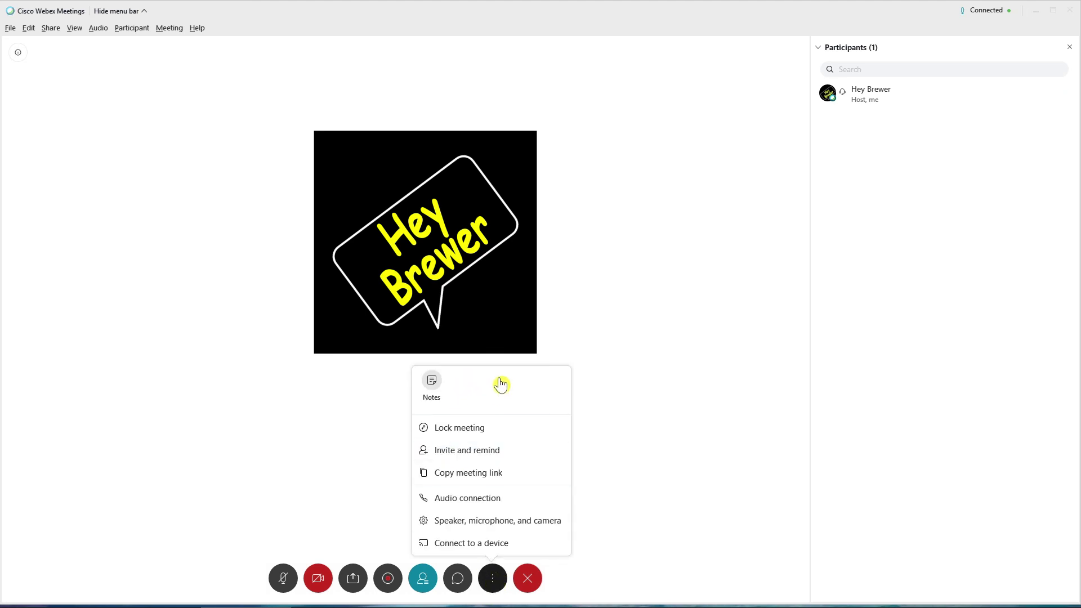
click(1070, 47)
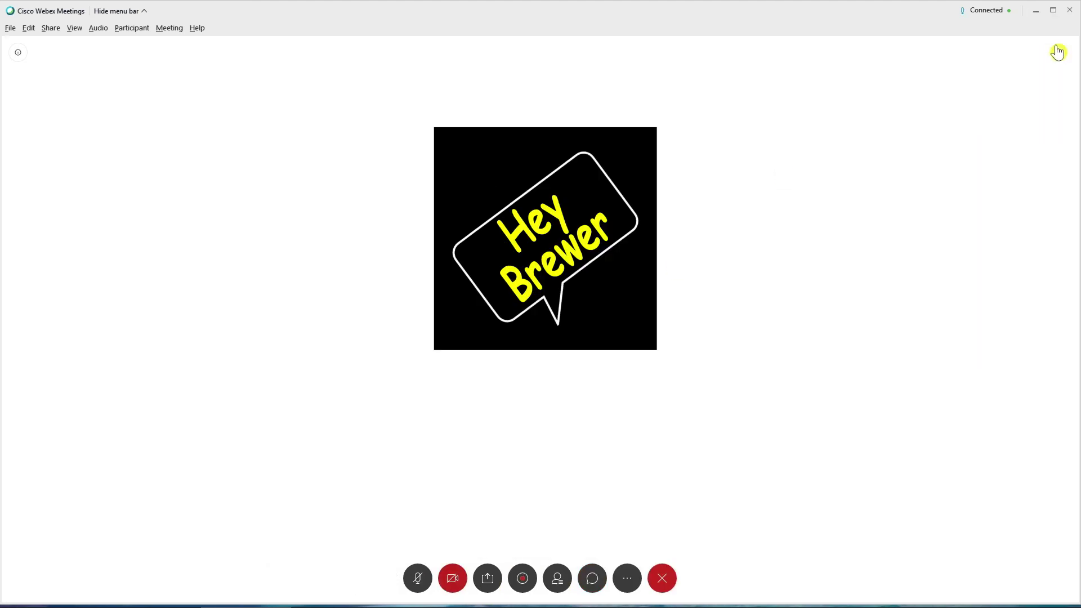
- Add Polling to the meeting's current panels through Manage Panels
click(74, 27)
mouse_move(136, 195)
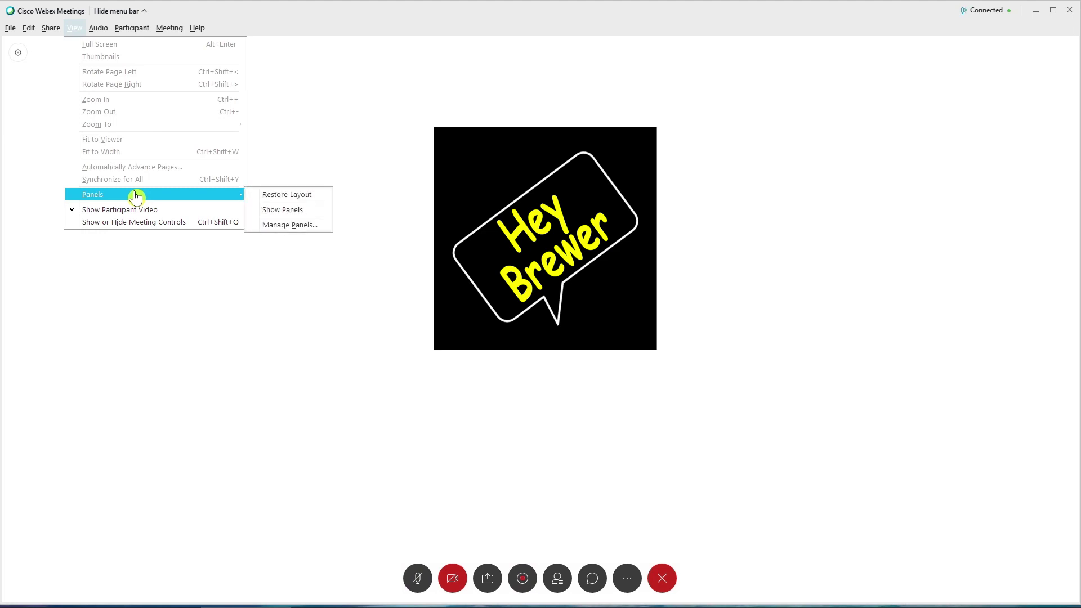
click(301, 226)
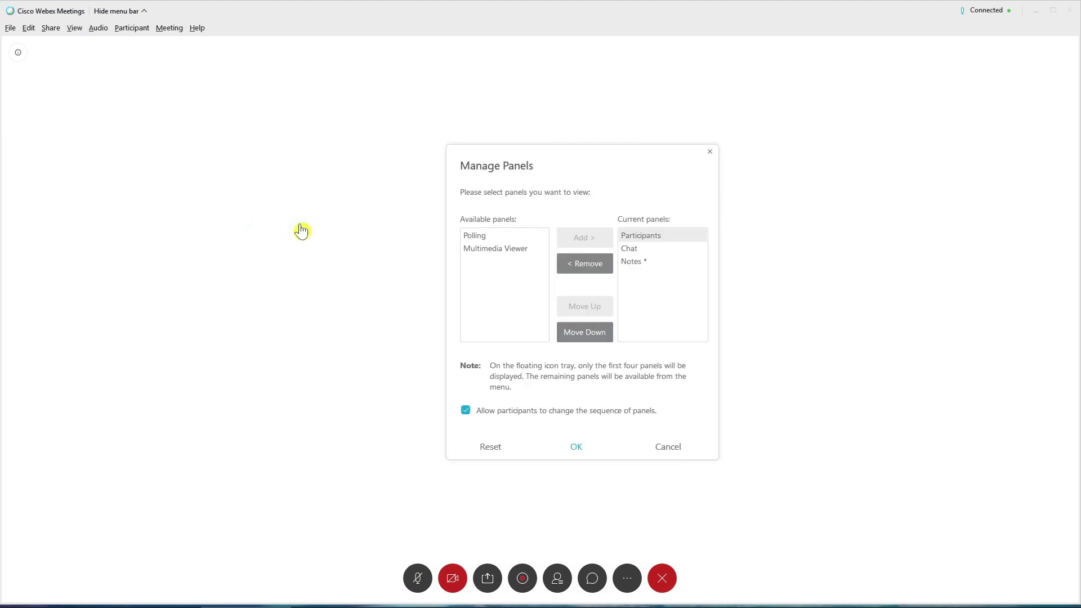
click(474, 237)
click(578, 251)
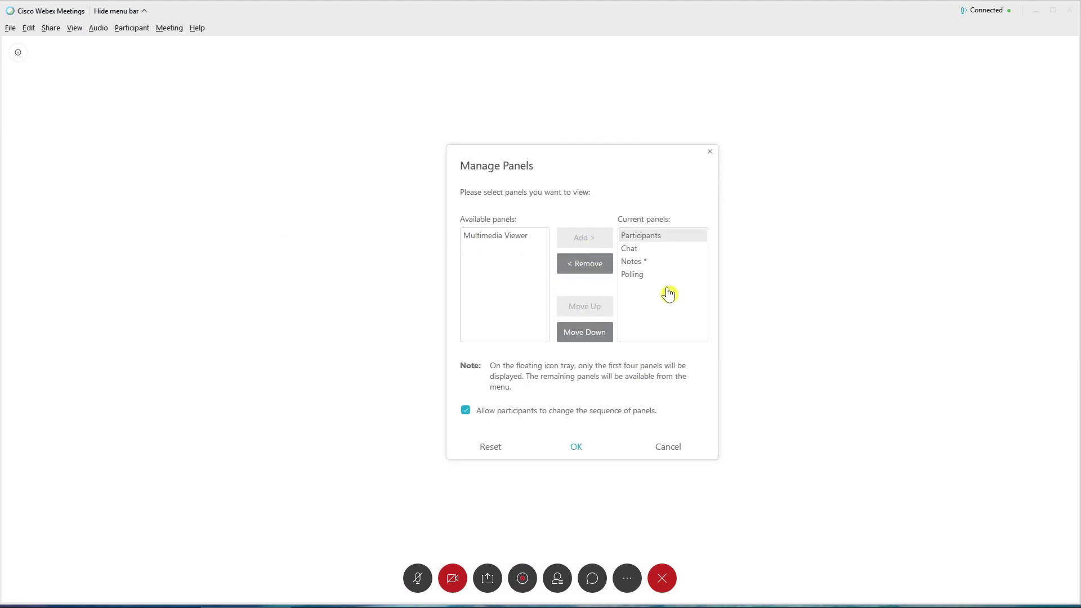
click(573, 442)
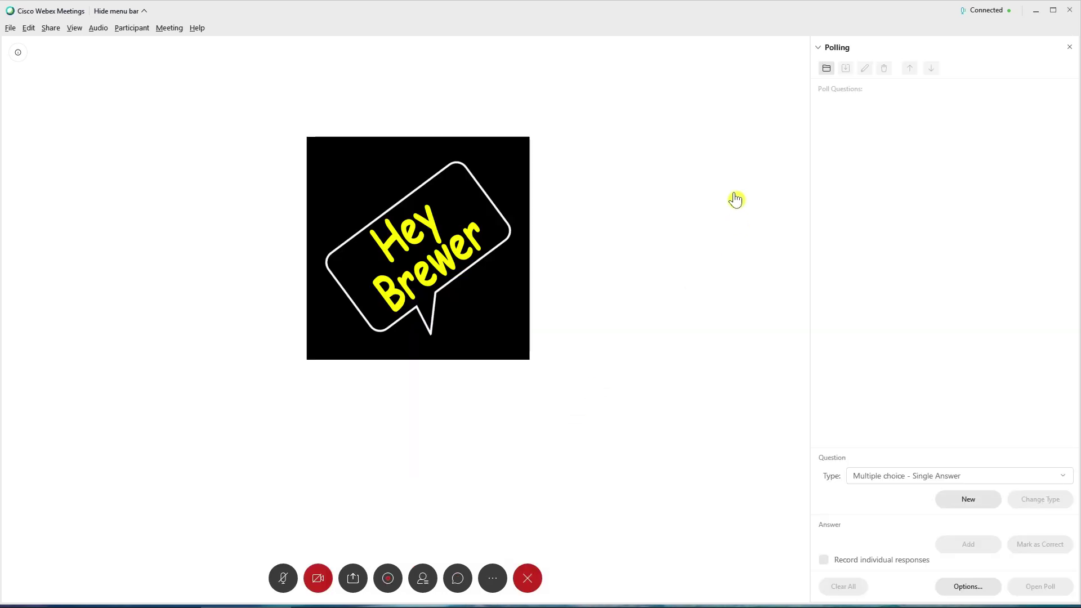